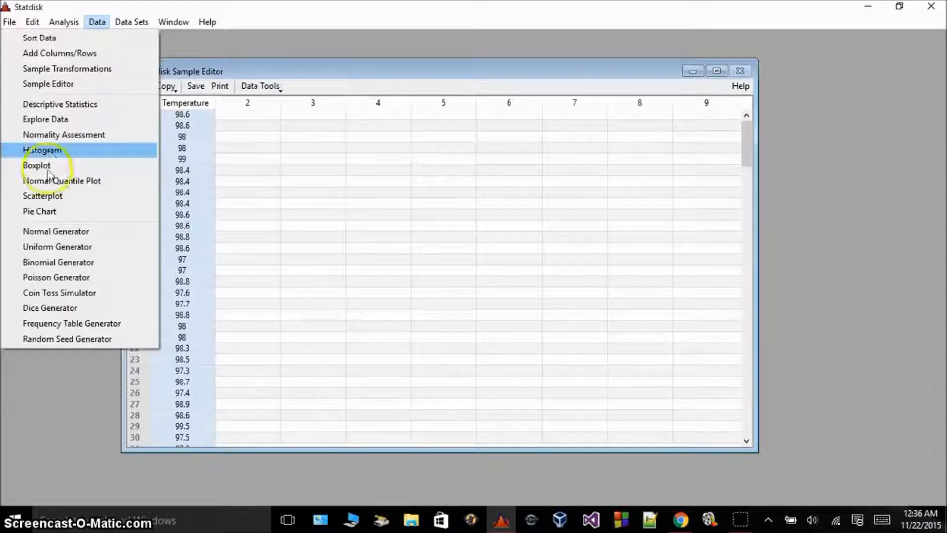
- Try to generate a pie chart from the sample data and close the pie chart window
left_click(45, 211)
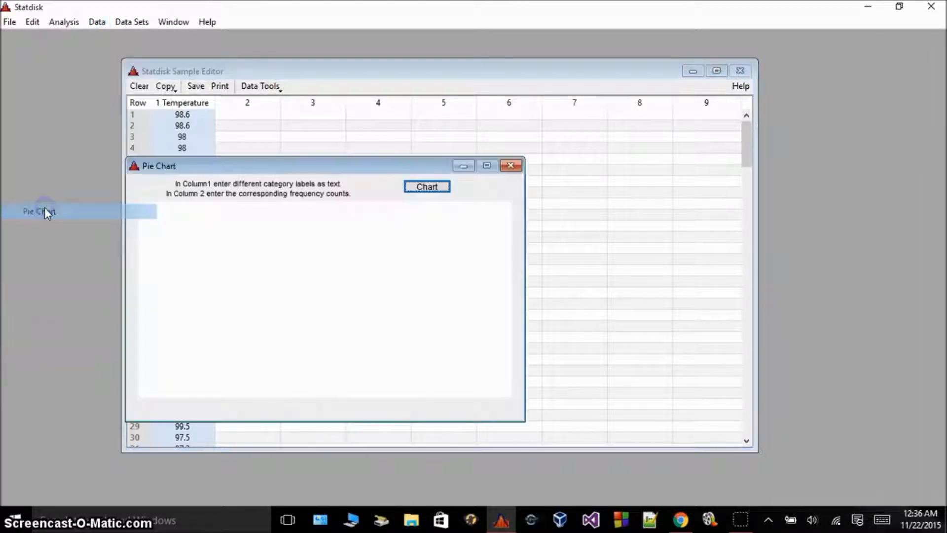
left_click(426, 188)
left_click(586, 306)
left_click(484, 210)
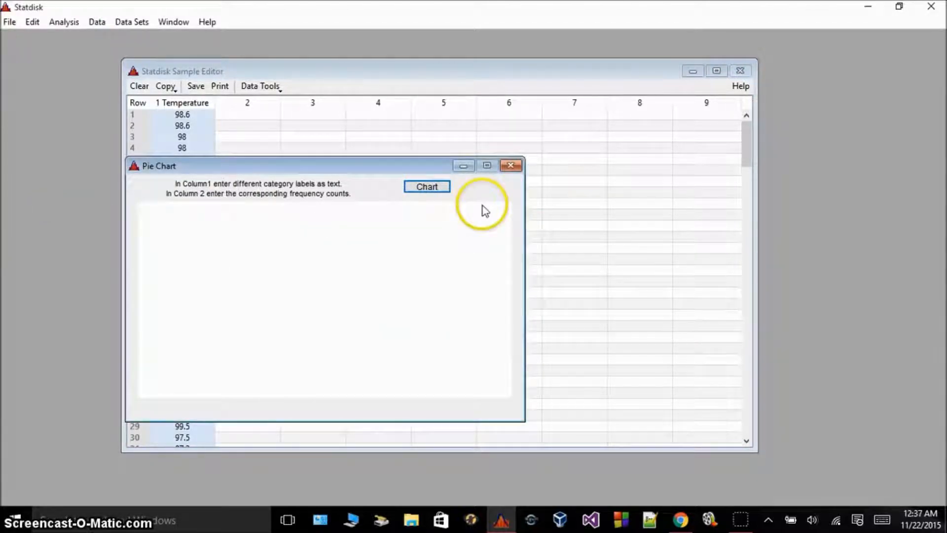
left_click(510, 165)
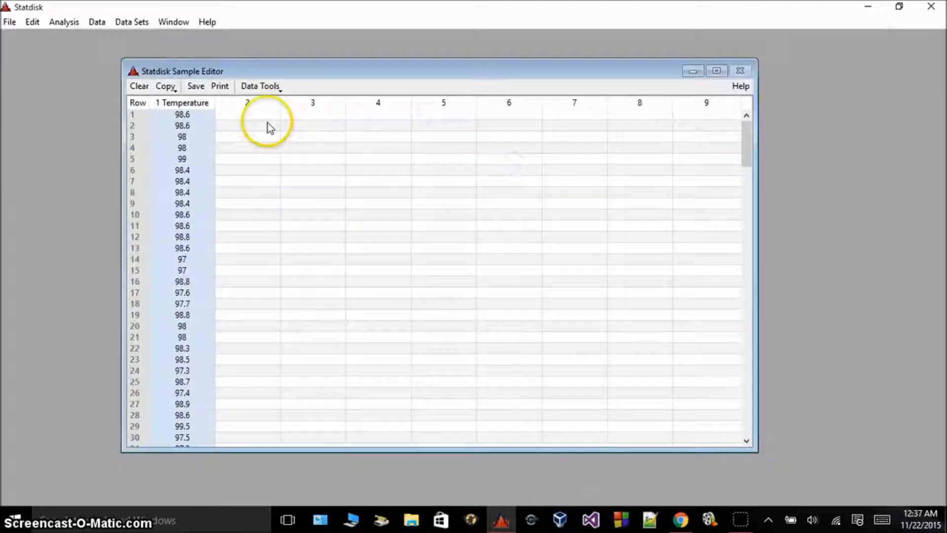
- Plot a scatterplot with column 1 as both the X and Y value, and move its window clear of the other columns
left_click(97, 22)
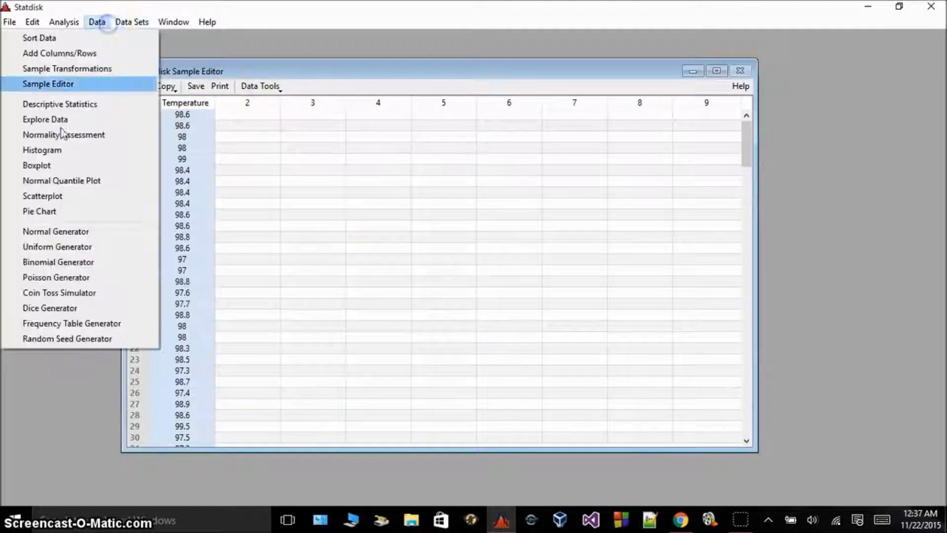
left_click(62, 192)
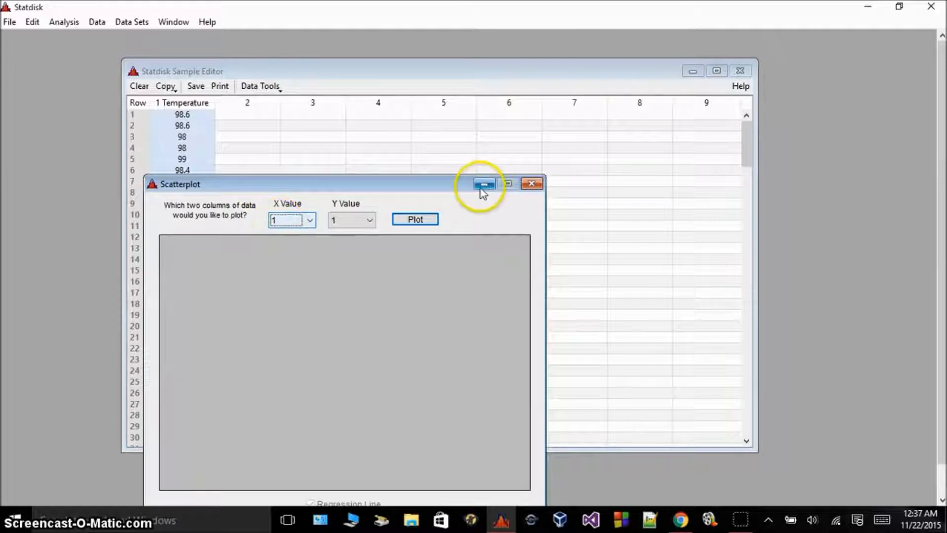
left_click(401, 222)
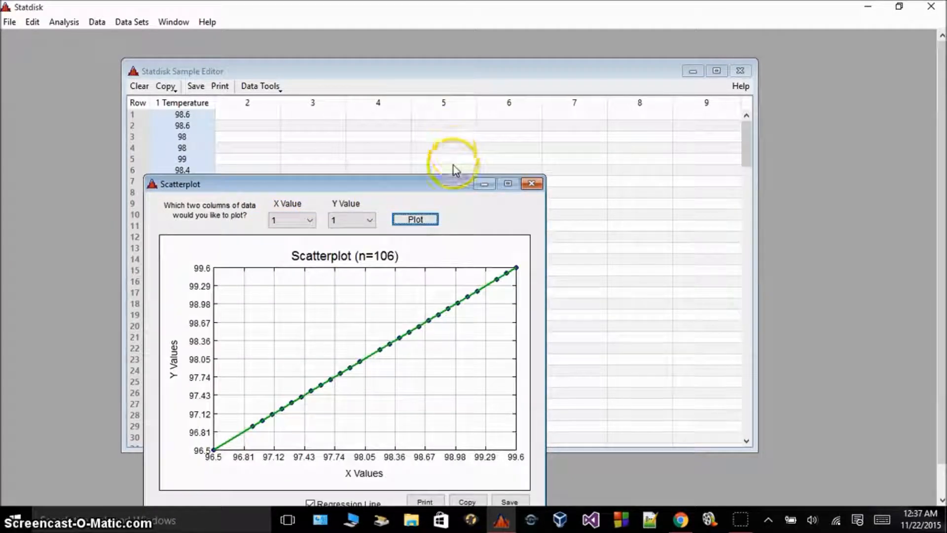
left_click_drag(451, 186, 546, 120)
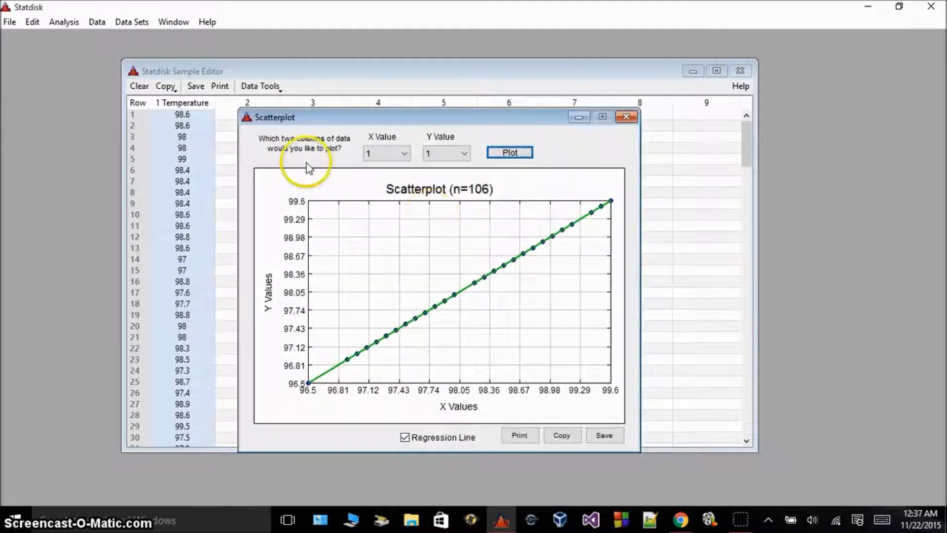
left_click_drag(246, 116, 20, 46)
left_click(177, 83)
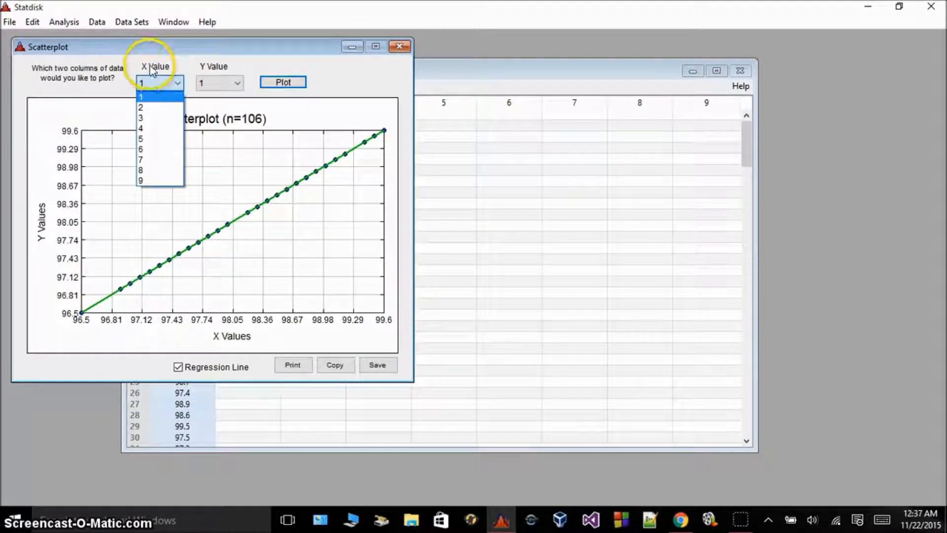
left_click(129, 49)
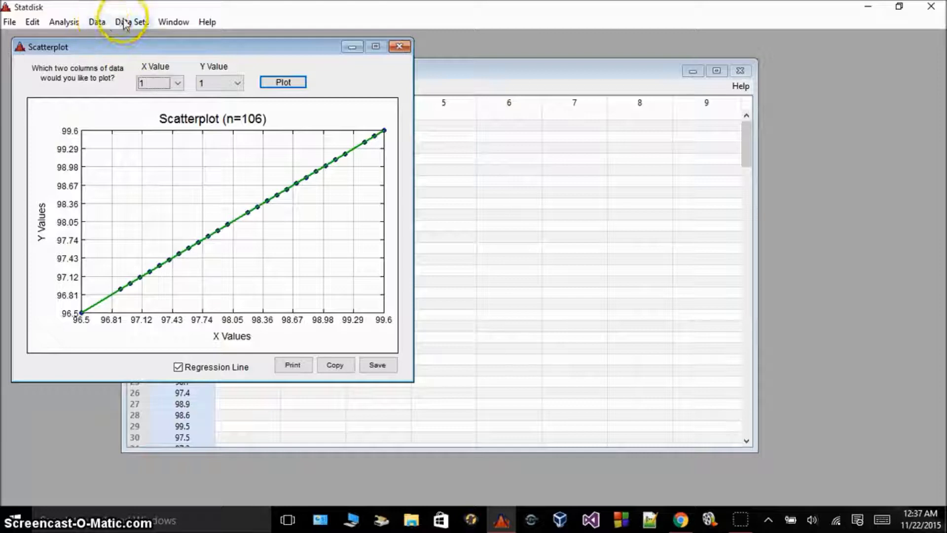
- Generate a normal quantile plot of column 1 and place its window beside the scatterplot
left_click(125, 22)
mouse_move(97, 22)
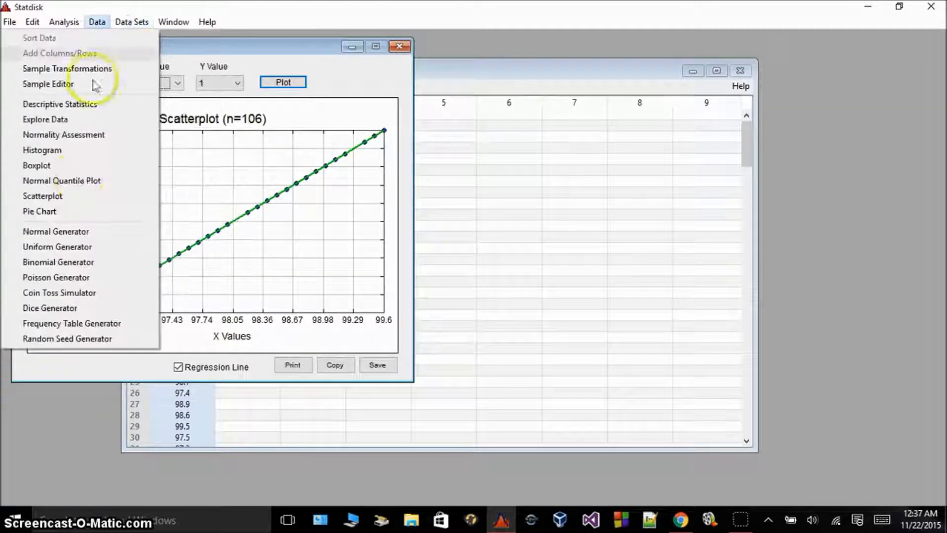
left_click(85, 180)
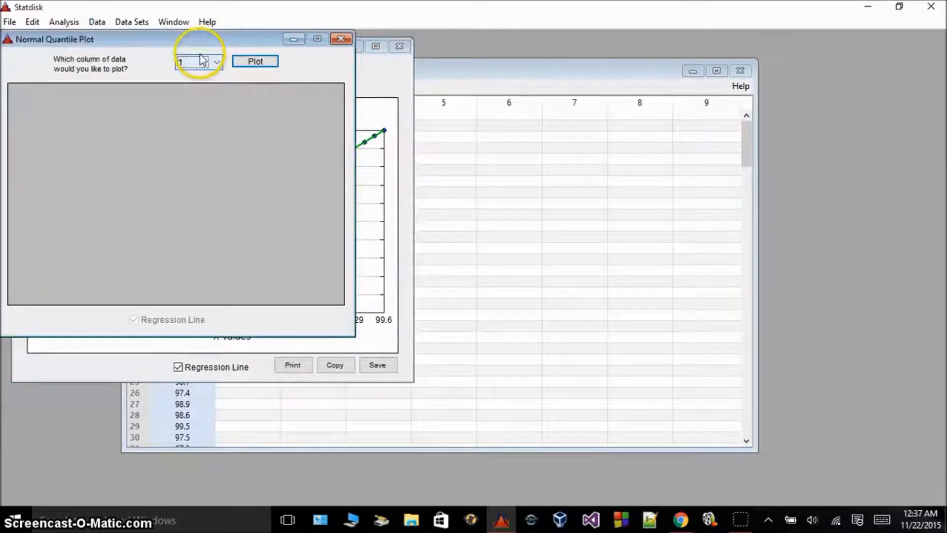
left_click_drag(200, 38, 202, 133)
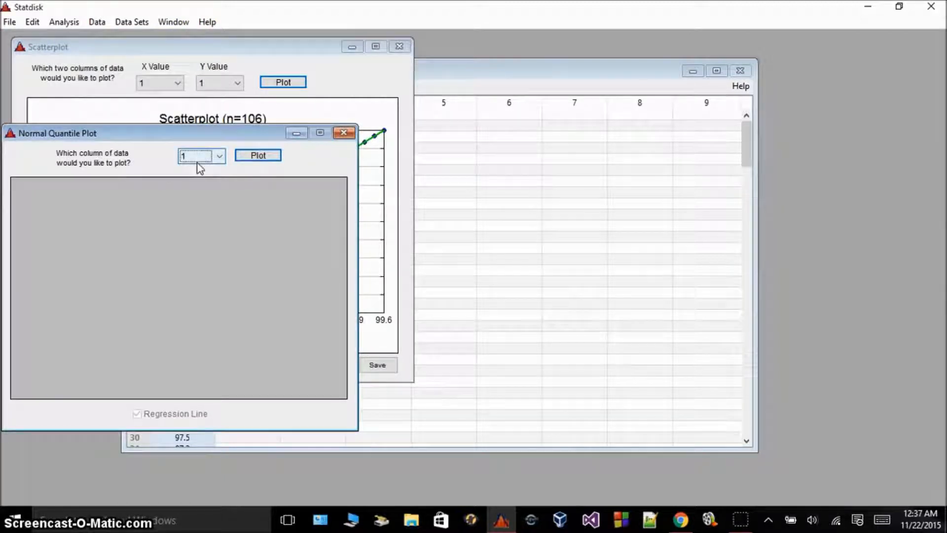
left_click(259, 156)
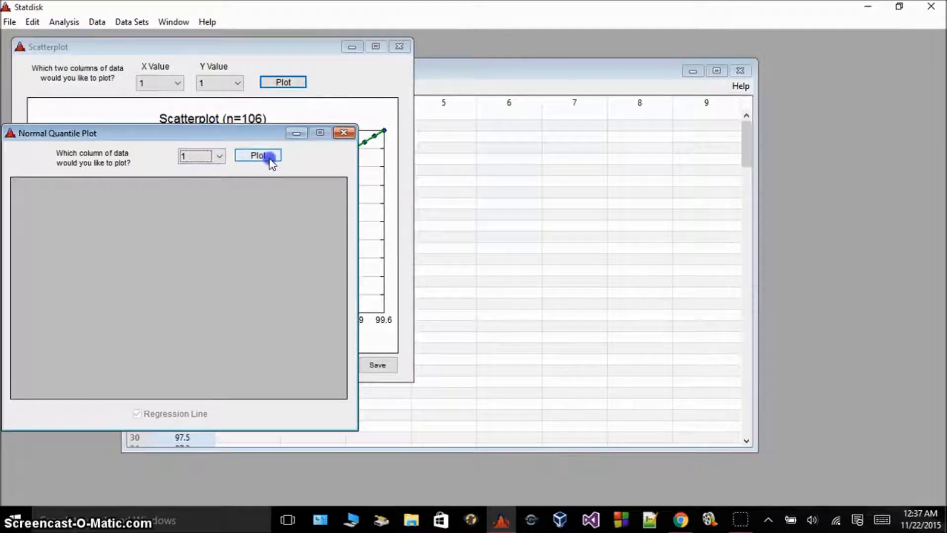
left_click_drag(250, 131, 708, 73)
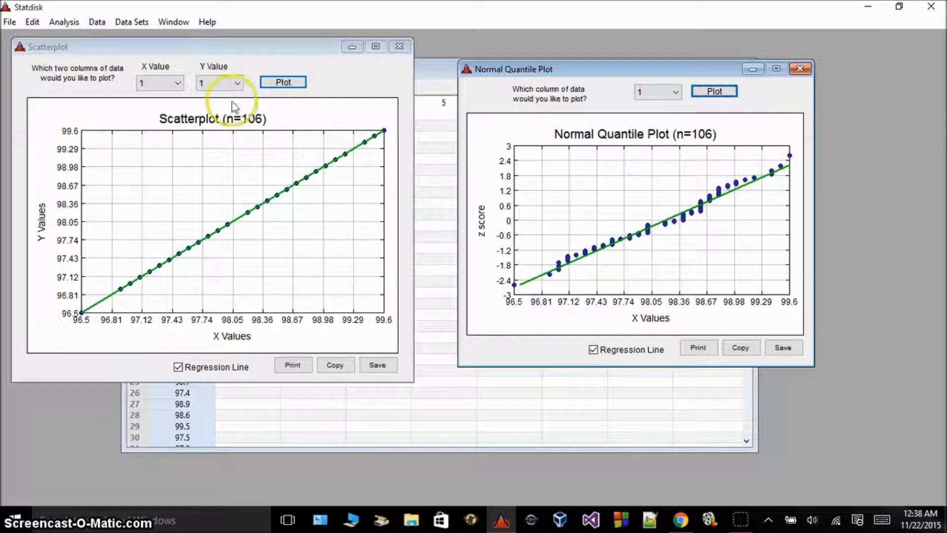
- Create a standard boxplot of the Temperature column and move its window away from the scatterplot
left_click(97, 23)
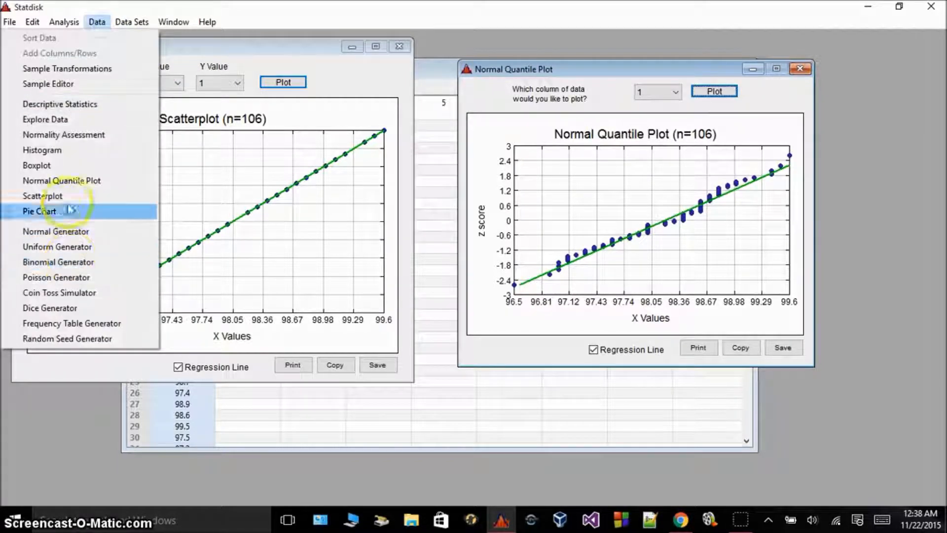
left_click(50, 165)
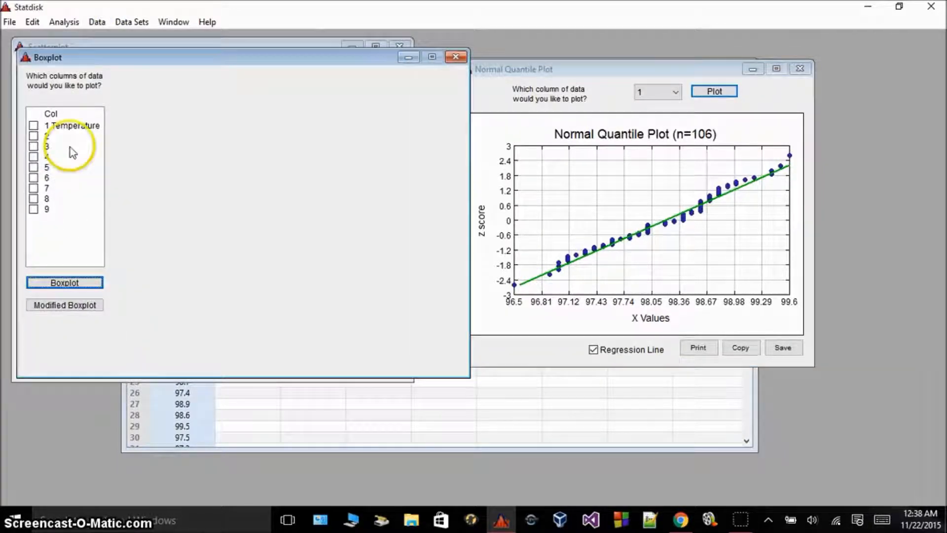
left_click(33, 125)
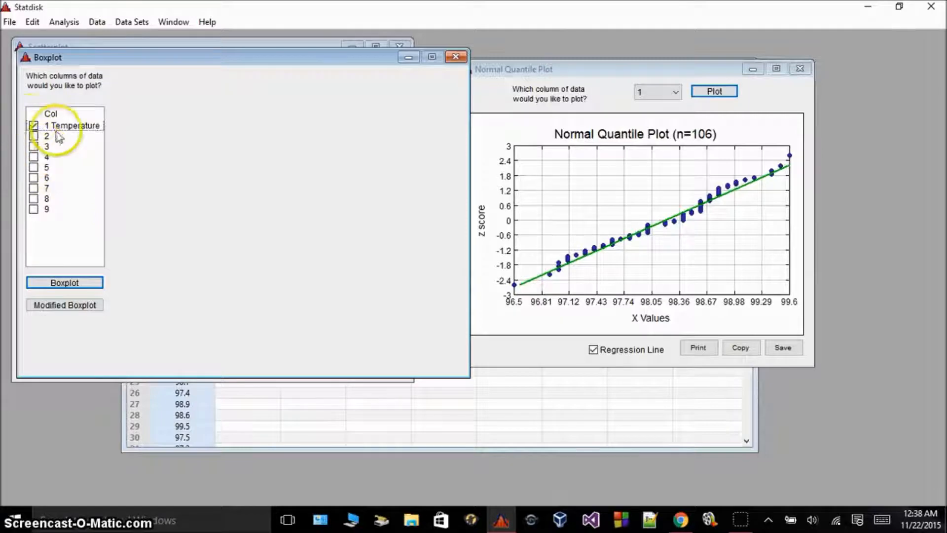
left_click(70, 125)
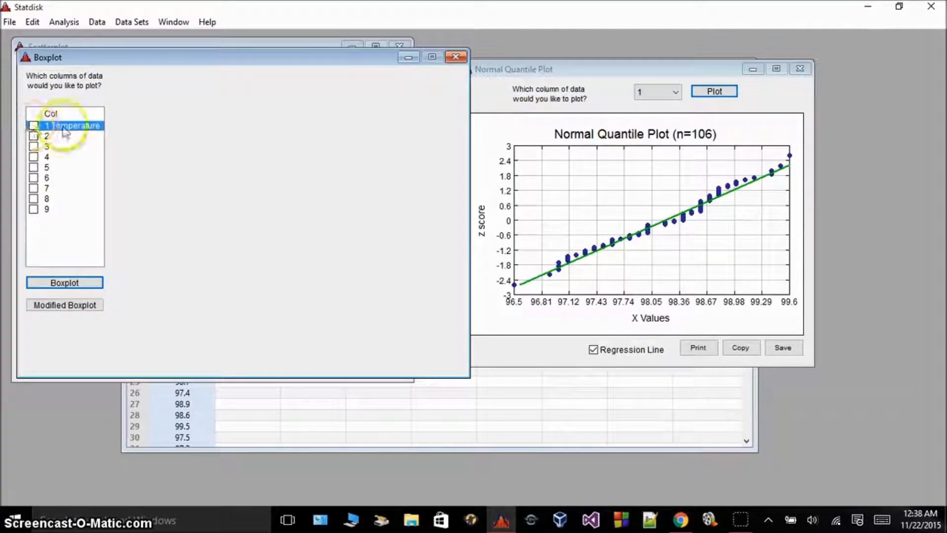
left_click(33, 126)
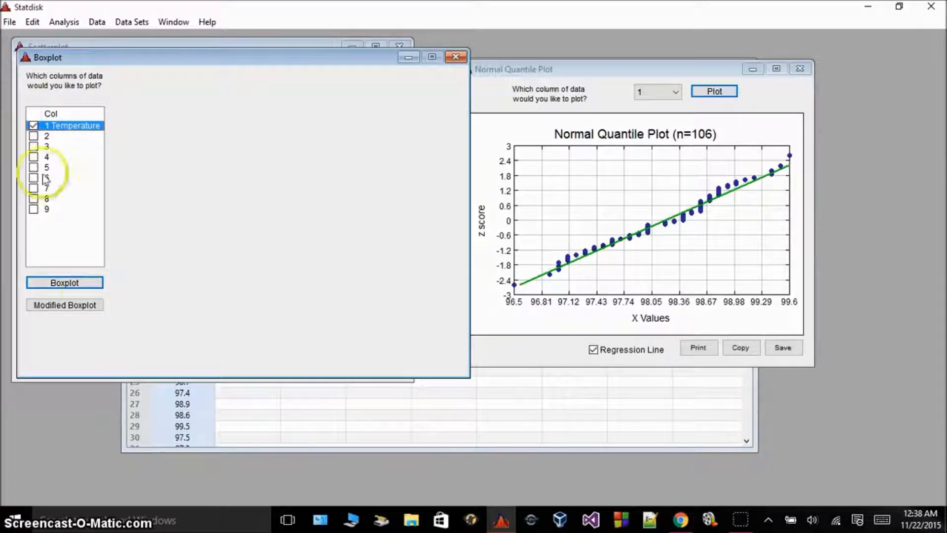
left_click(84, 283)
left_click(326, 218)
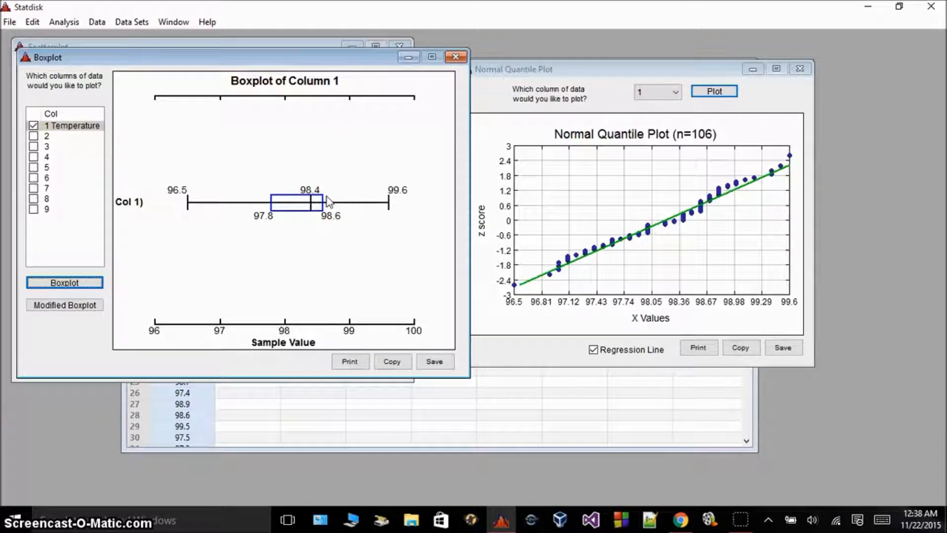
left_click(285, 63)
left_click_drag(285, 65, 716, 183)
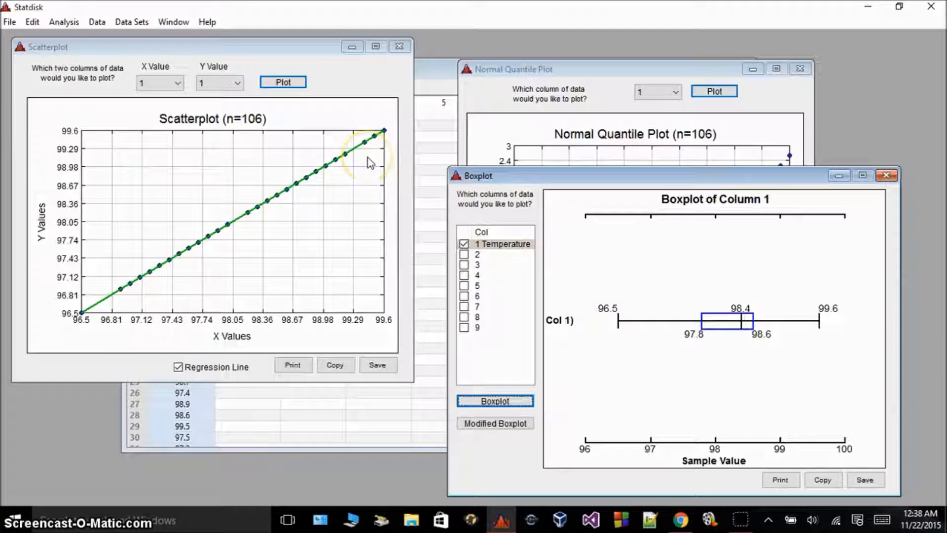
- Plot an auto-fit frequency histogram of column 1 and turn on its bar labels
left_click(91, 19)
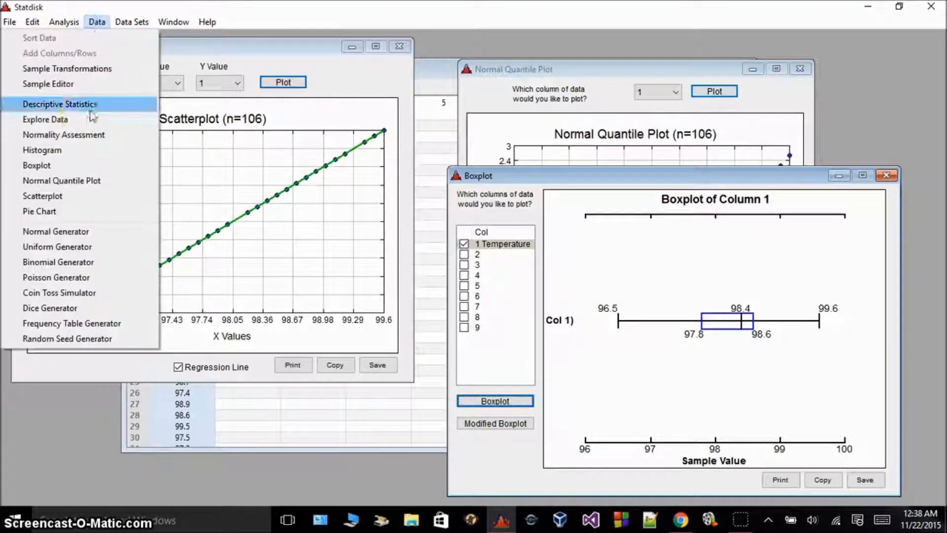
left_click(60, 150)
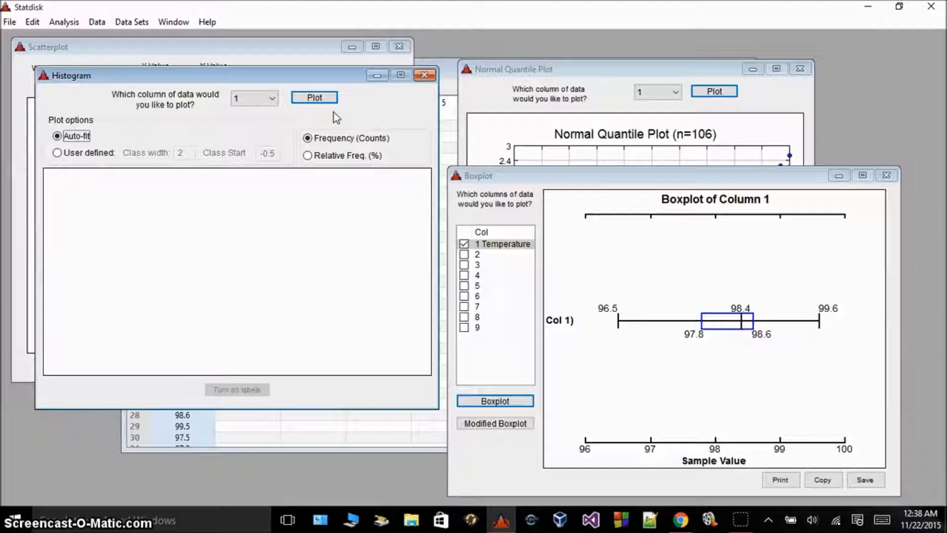
left_click(317, 97)
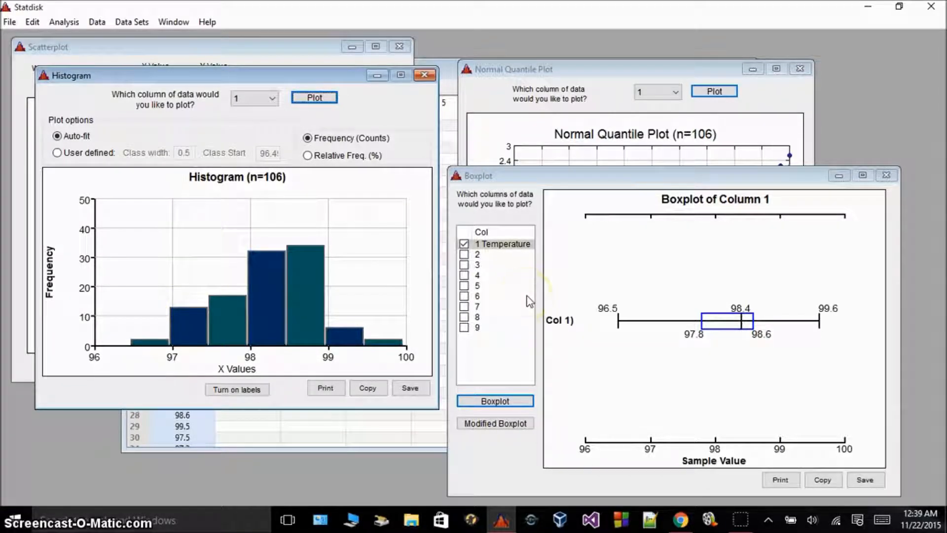
left_click(253, 389)
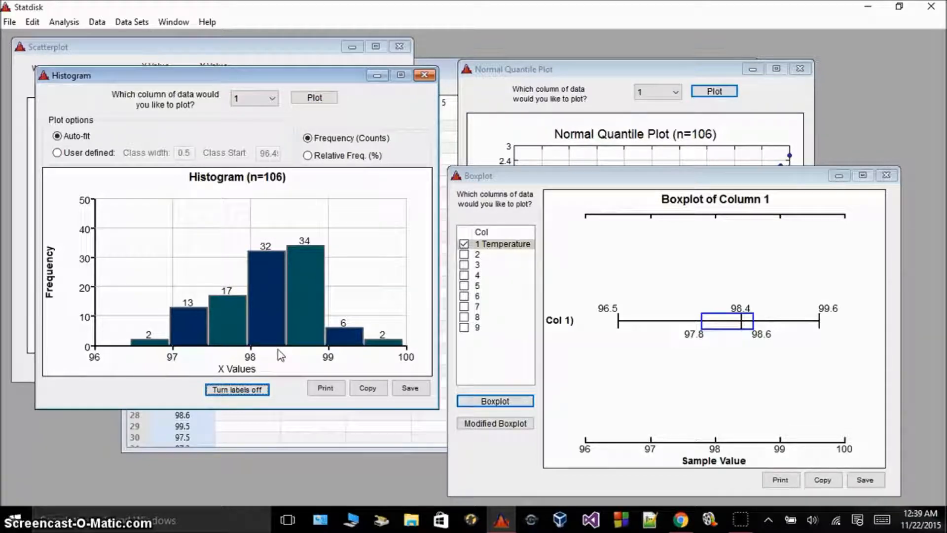
left_click(629, 139)
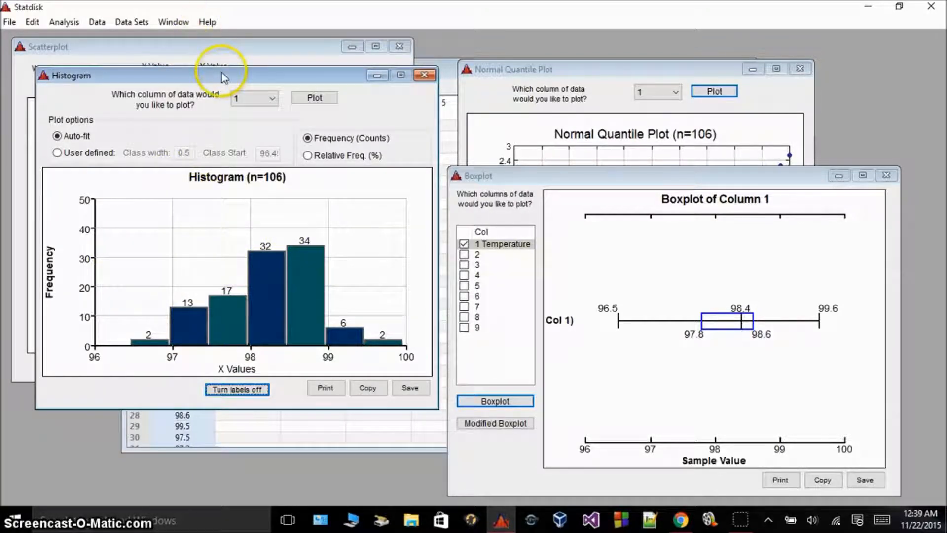
- Close the histogram and arrange the boxplot beside the normal quantile plot so both are fully visible
left_click(429, 75)
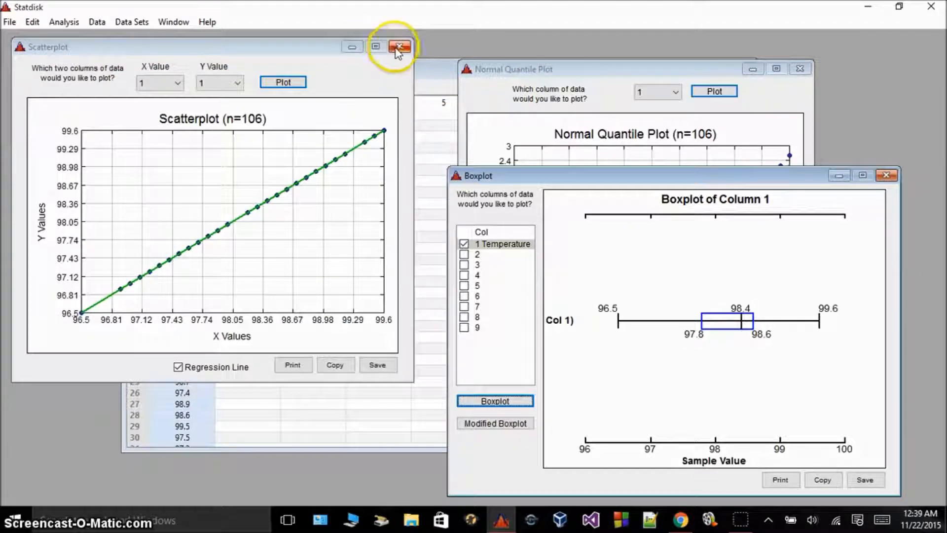
left_click(547, 183)
left_click_drag(547, 183, 108, 127)
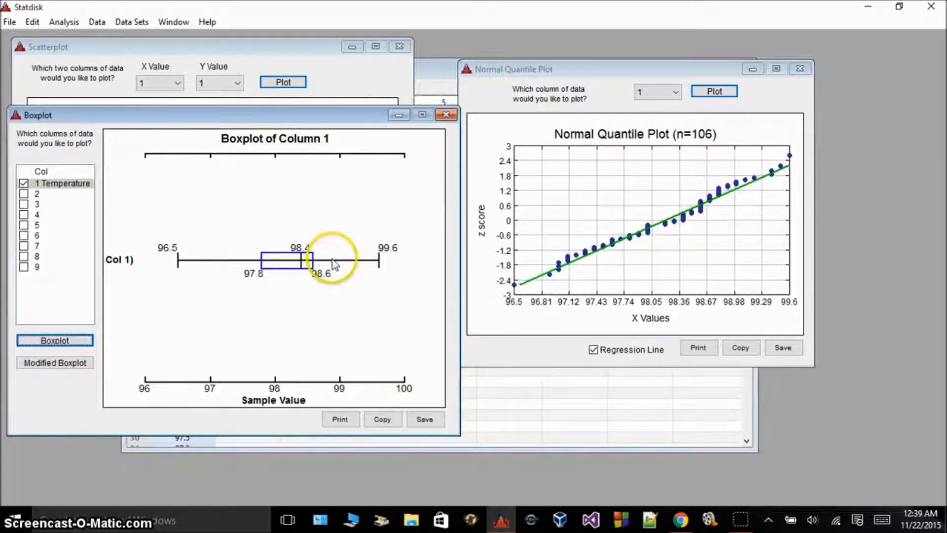
left_click(562, 136)
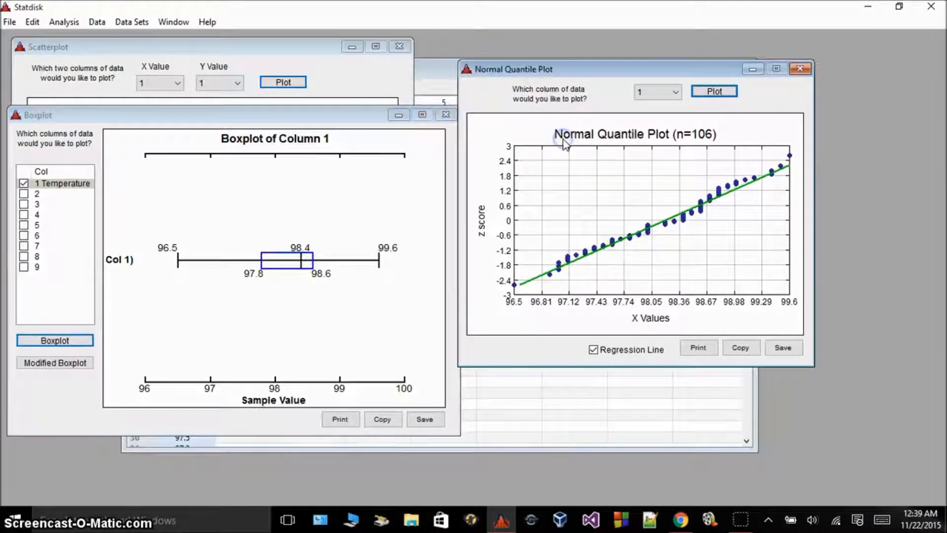
left_click(391, 190)
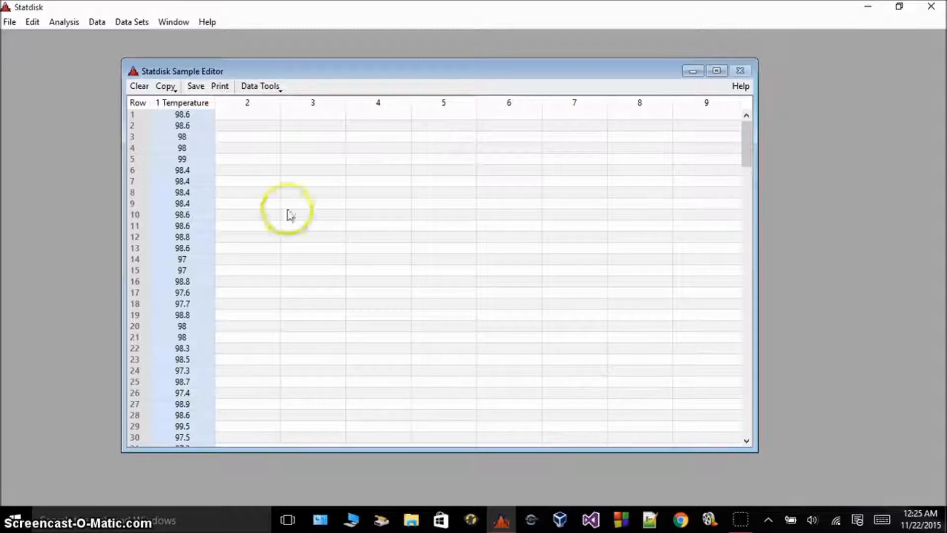
left_click(204, 105)
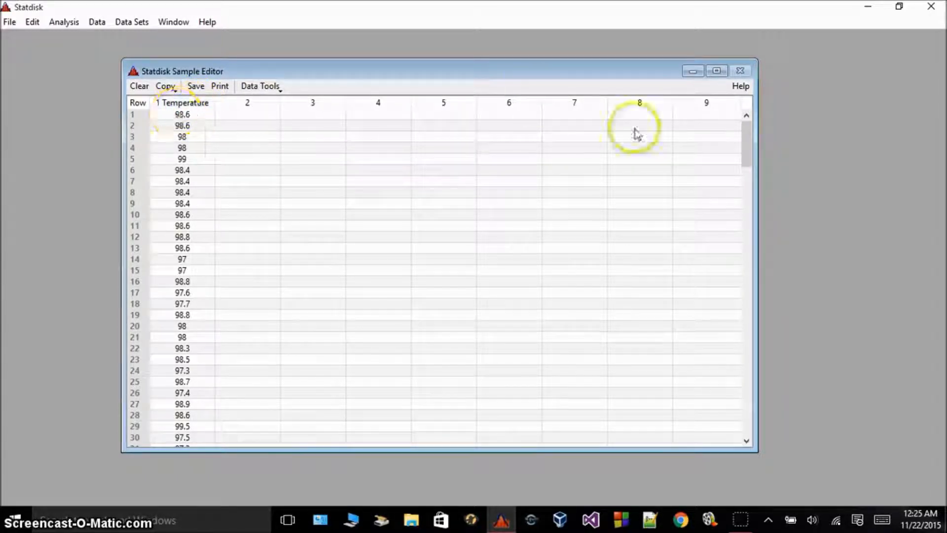
left_click_drag(755, 204, 730, 165)
left_click(339, 197)
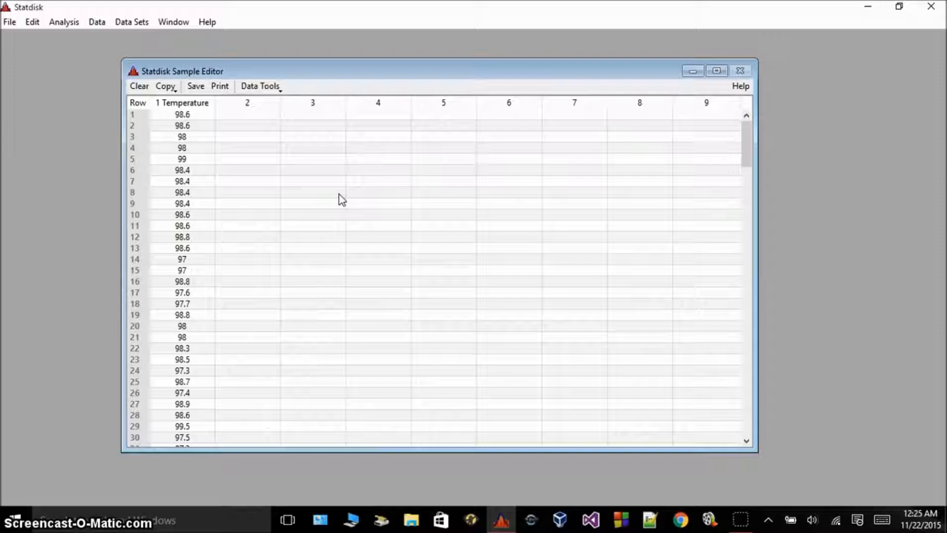
- Plot an auto-fit frequency histogram of the Temperature column and move its window clear of the data column
left_click(170, 102)
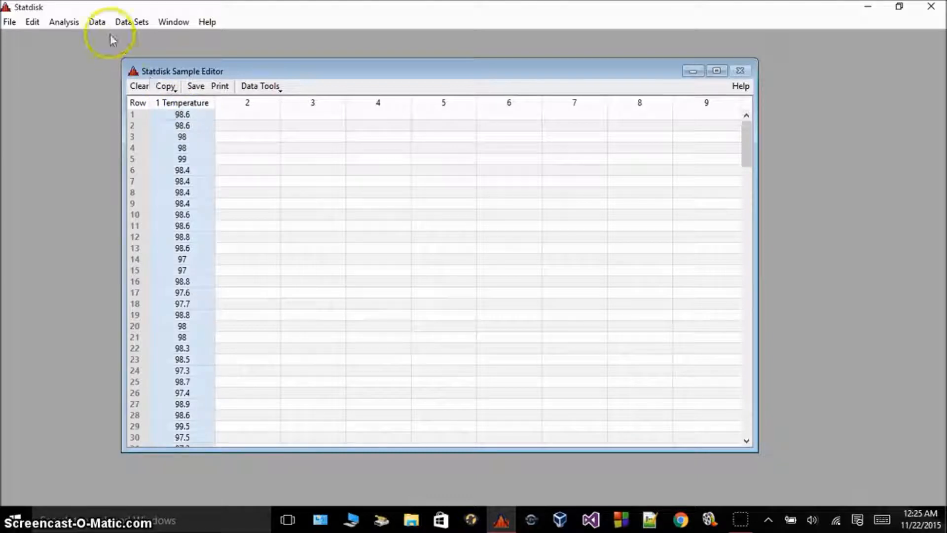
left_click(100, 23)
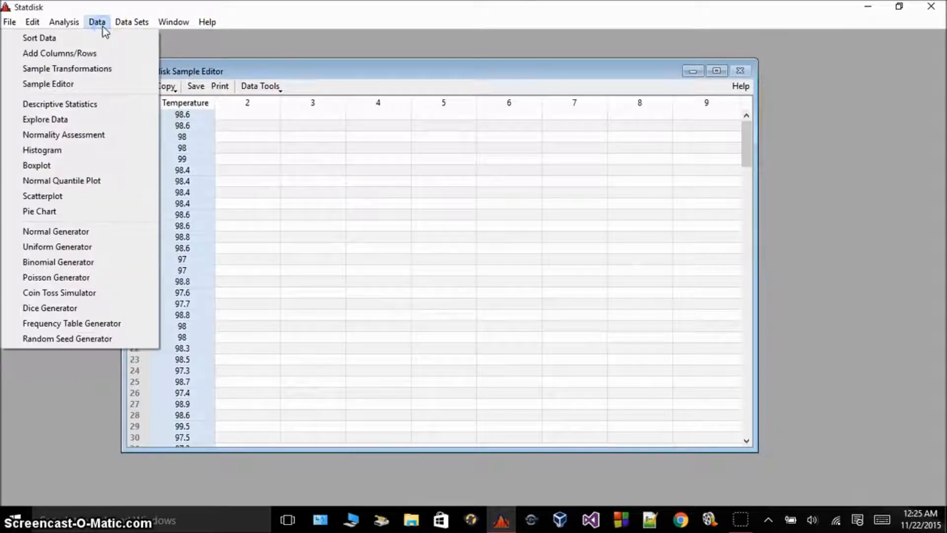
left_click(75, 151)
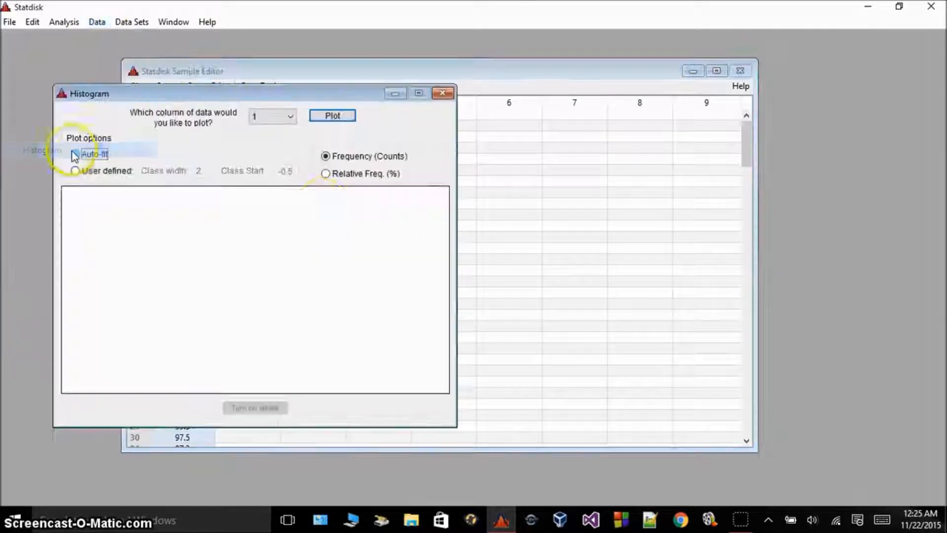
left_click(333, 116)
mouse_move(309, 89)
left_mouse_down()
mouse_move(444, 137)
mouse_move(577, 140)
mouse_move(577, 53)
left_mouse_up()
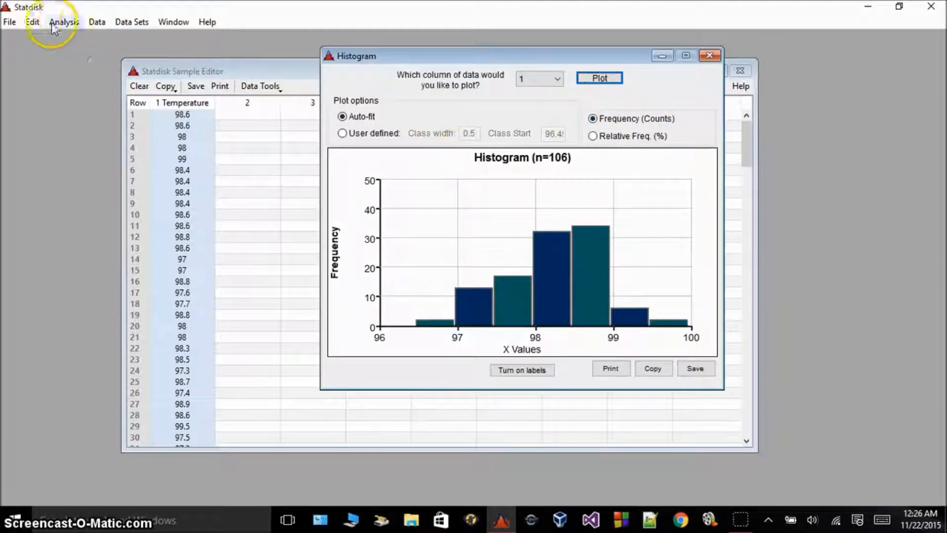
- Generate a normal quantile plot of column 1 with its regression line and move its window up beside the histogram
left_click(90, 22)
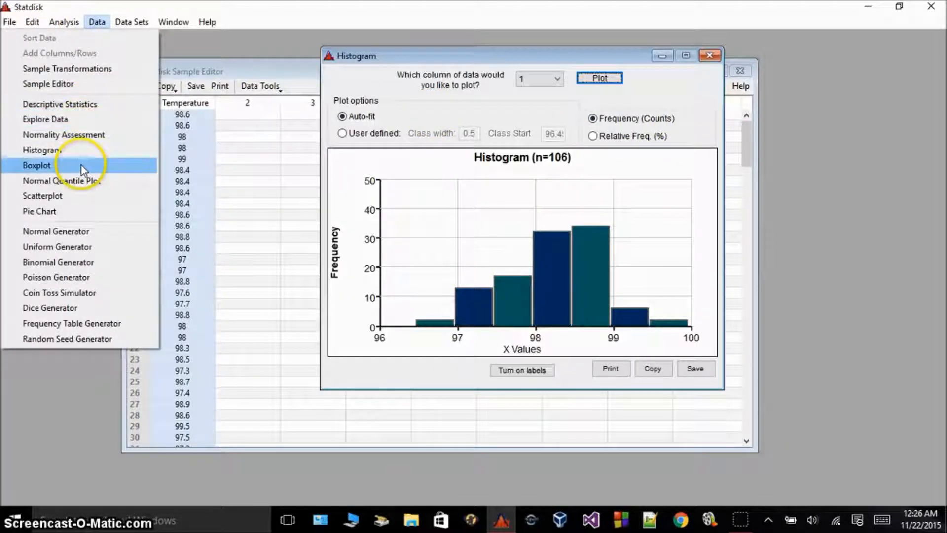
left_click(75, 182)
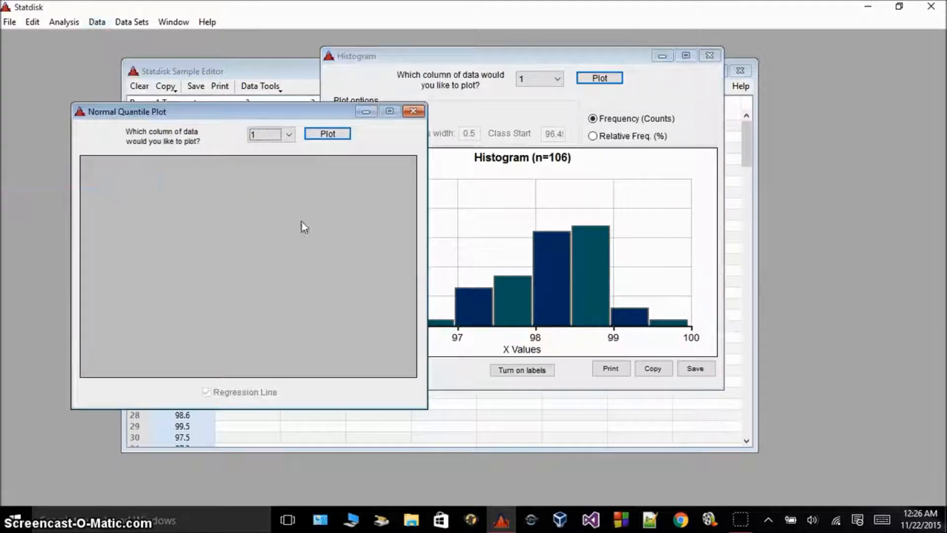
left_click(326, 134)
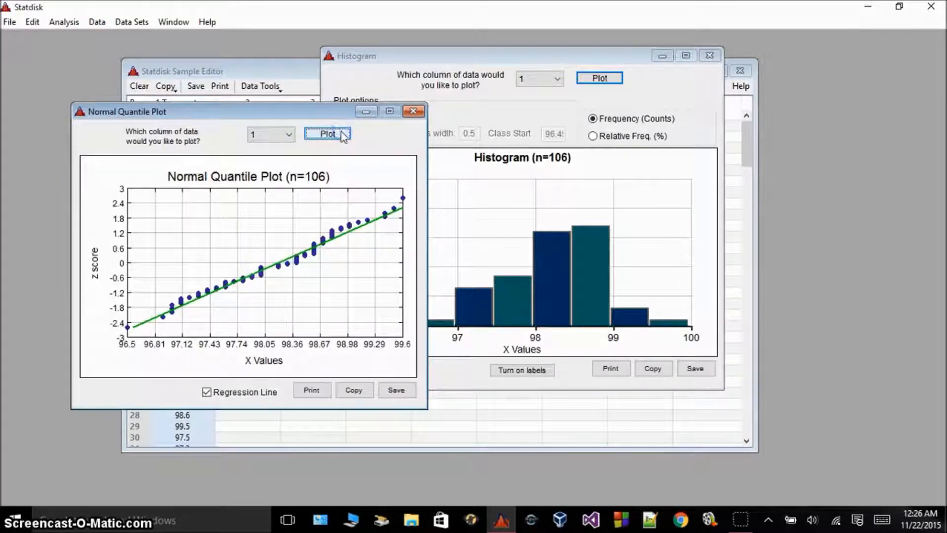
left_click_drag(324, 112, 327, 70)
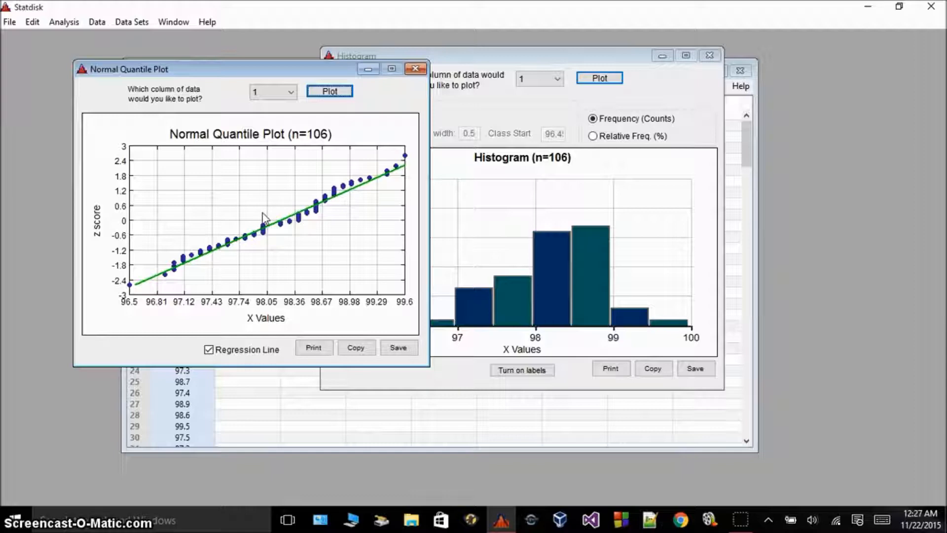
- Compare the histogram with the normal quantile plot and arrange the two windows side by side without overlap
left_click(471, 202)
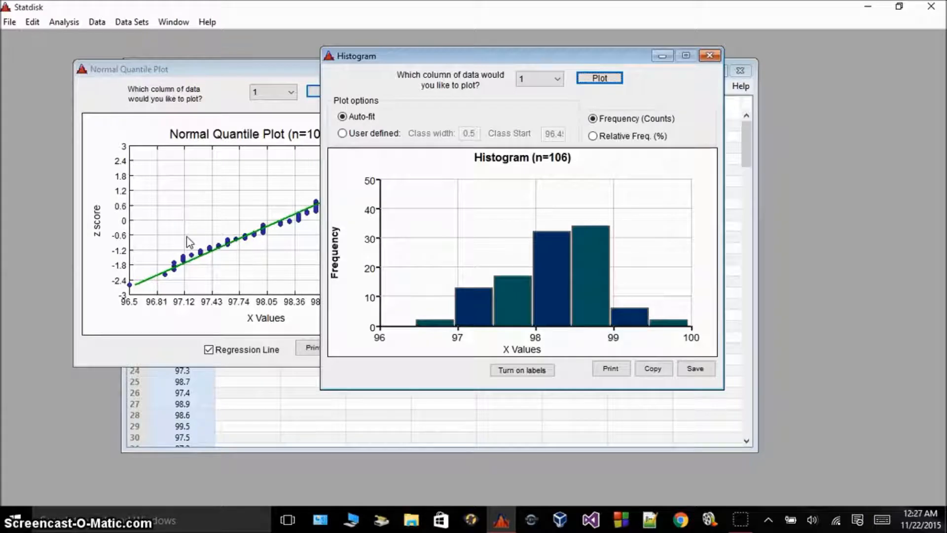
left_click(177, 99)
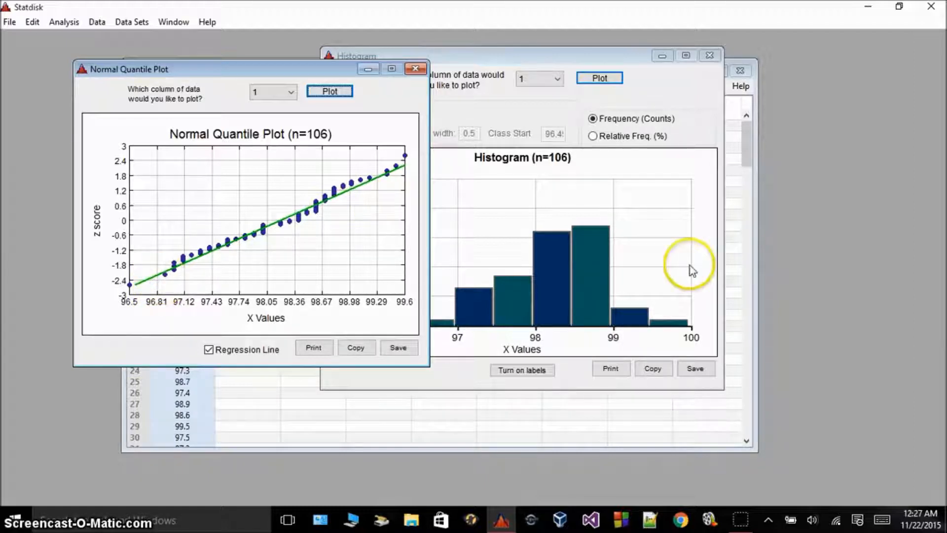
left_click(584, 279)
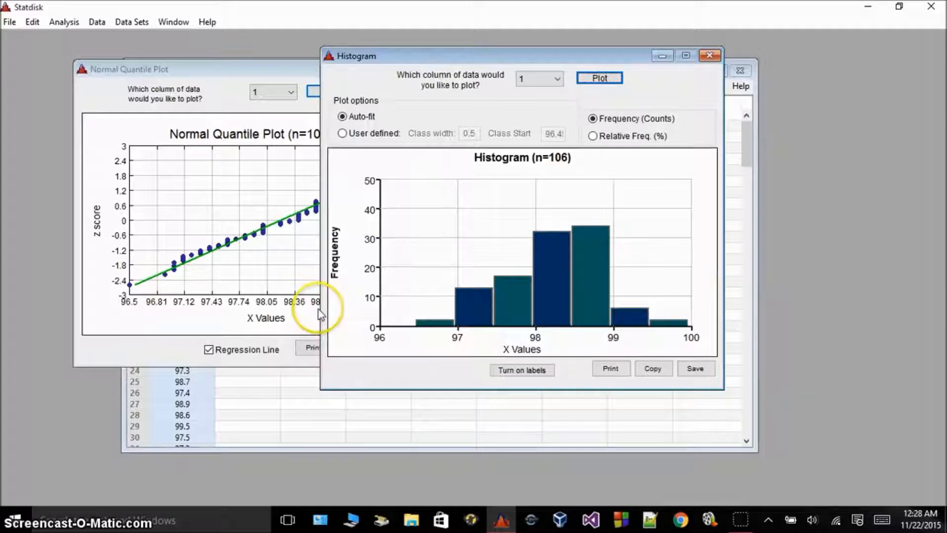
left_click_drag(394, 55, 363, 234)
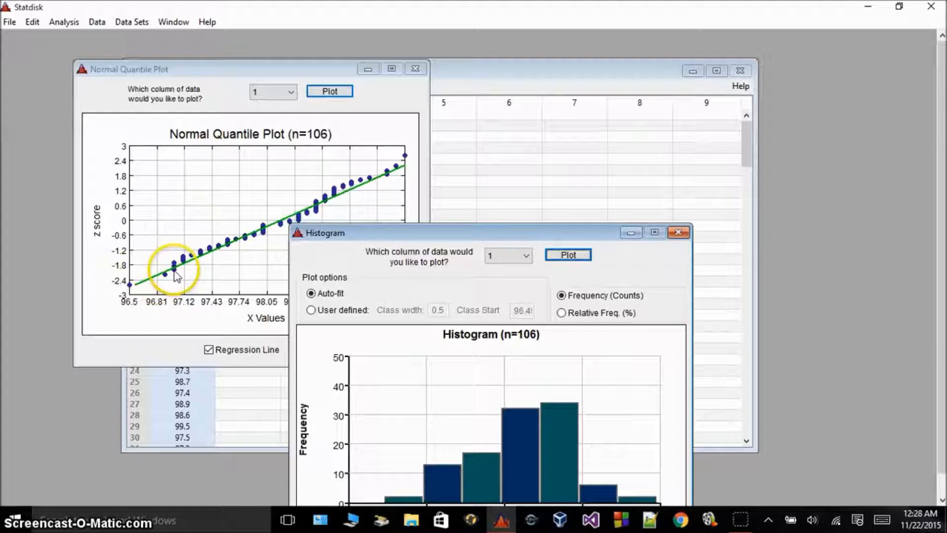
left_click_drag(341, 233, 524, 112)
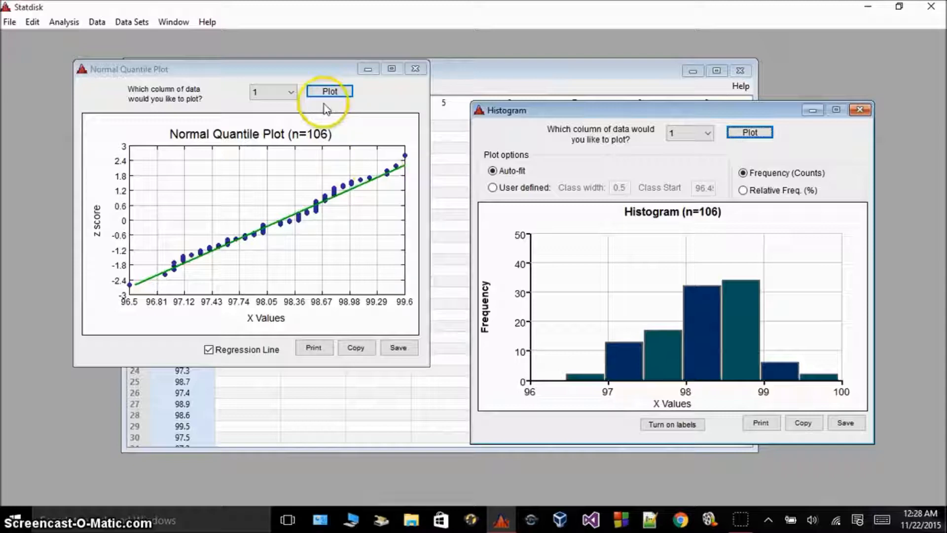
left_click_drag(291, 76, 252, 124)
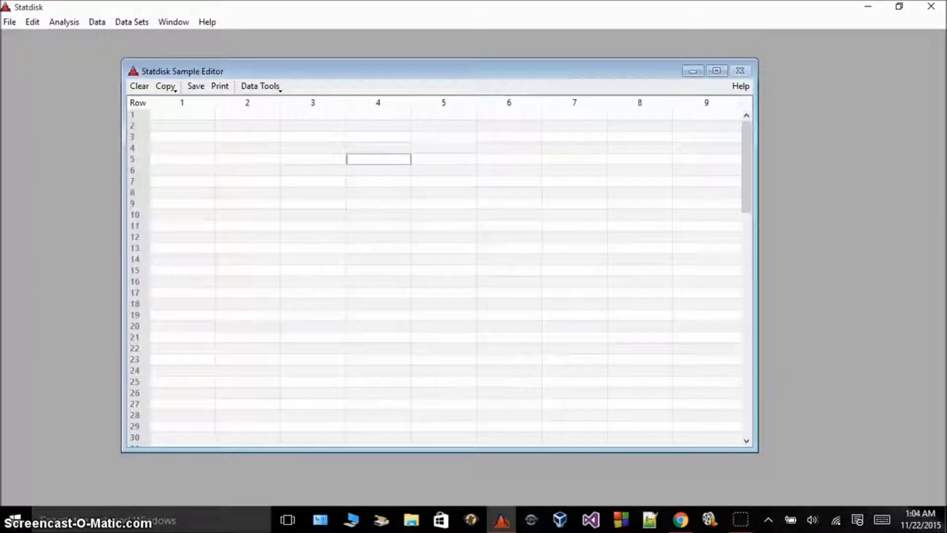
- Select the empty column 1 of the Sample Editor and open the Coin Toss Simulator over it
left_click(377, 328)
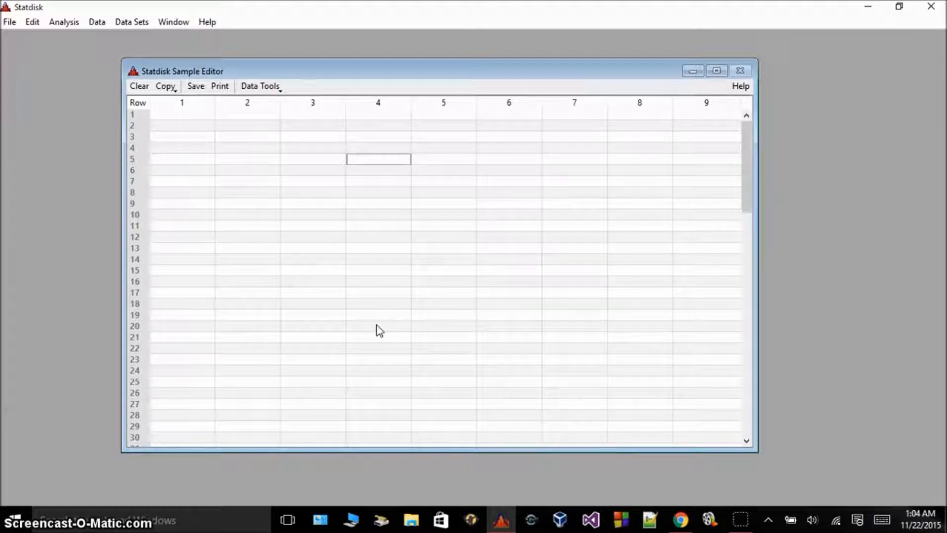
left_click(207, 144)
left_click(185, 105)
left_click(175, 109)
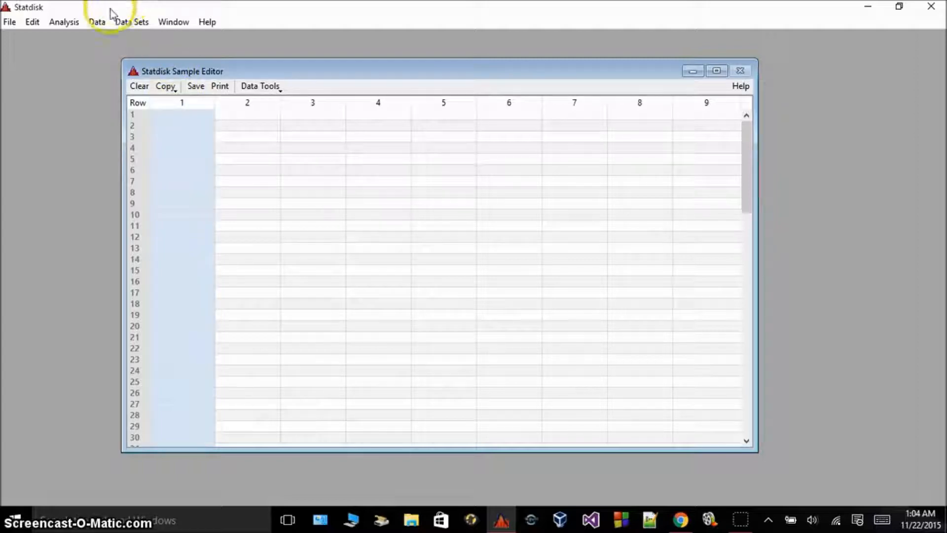
left_click(99, 22)
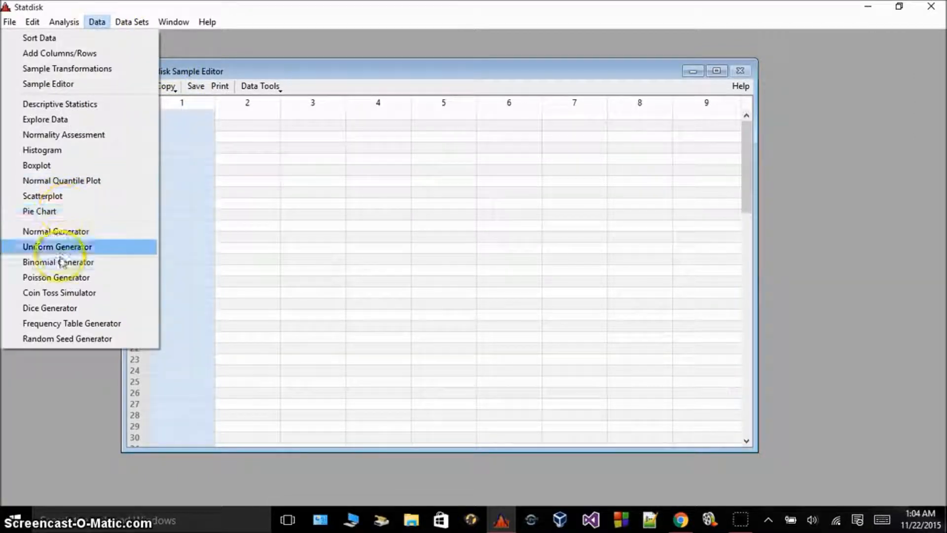
left_click(56, 295)
left_click_drag(236, 151, 310, 159)
- Generate a coin toss simulation with a sample size of 200 and 1 coin
double_click(291, 194)
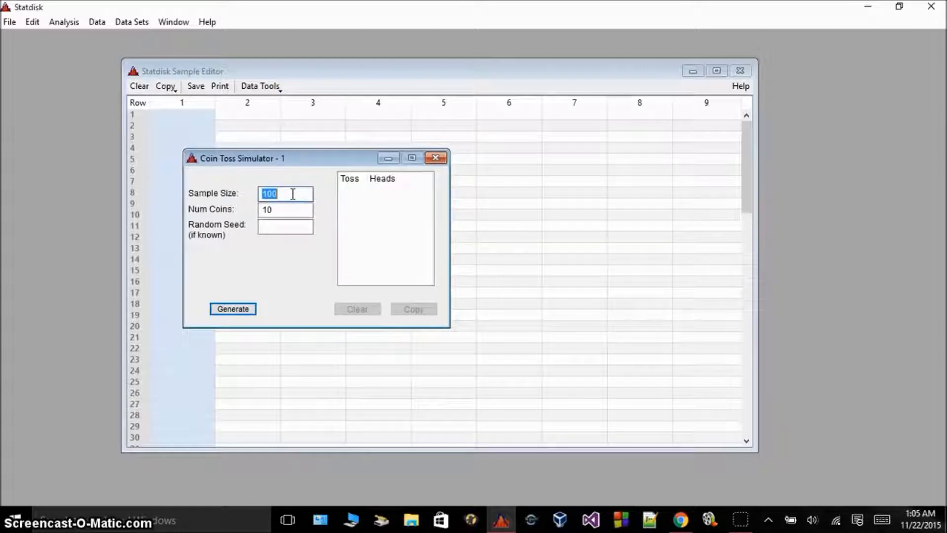
type("200")
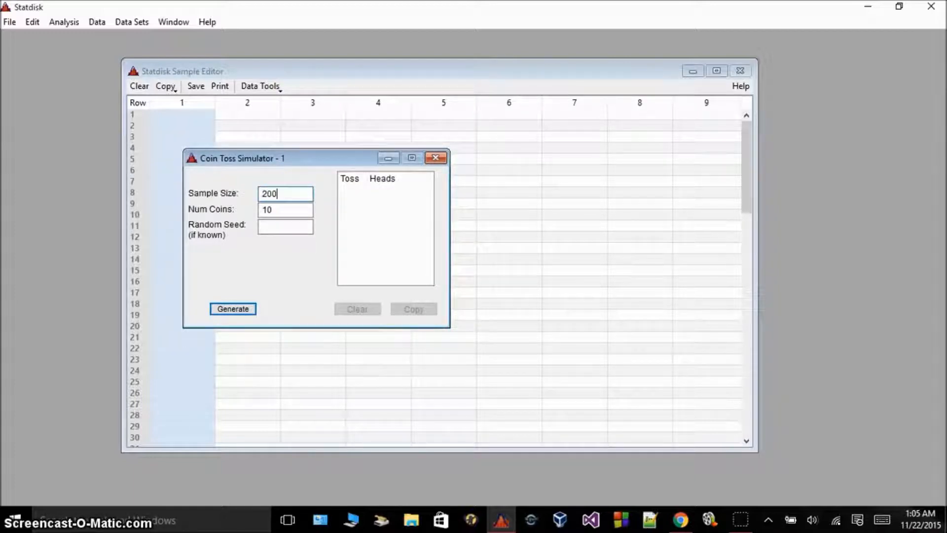
left_click(287, 214)
double_click(286, 213)
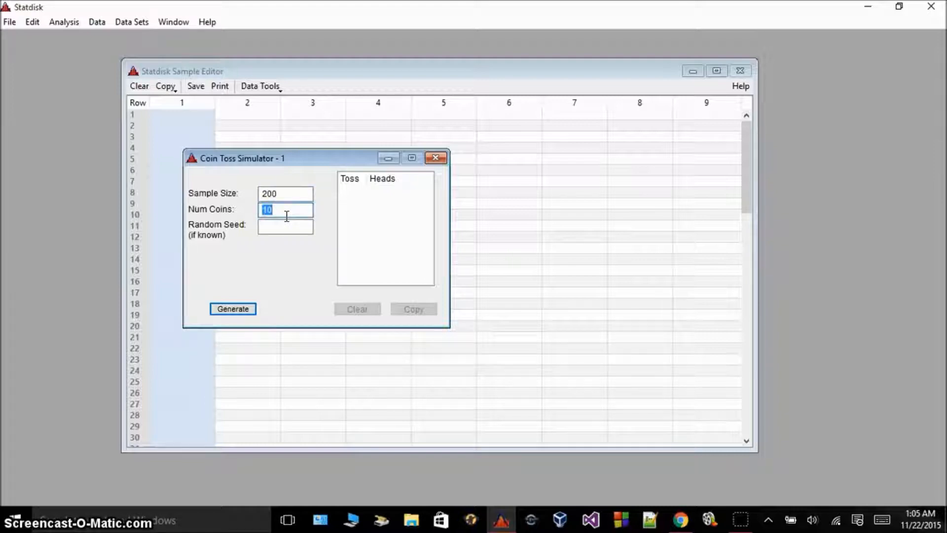
type("1")
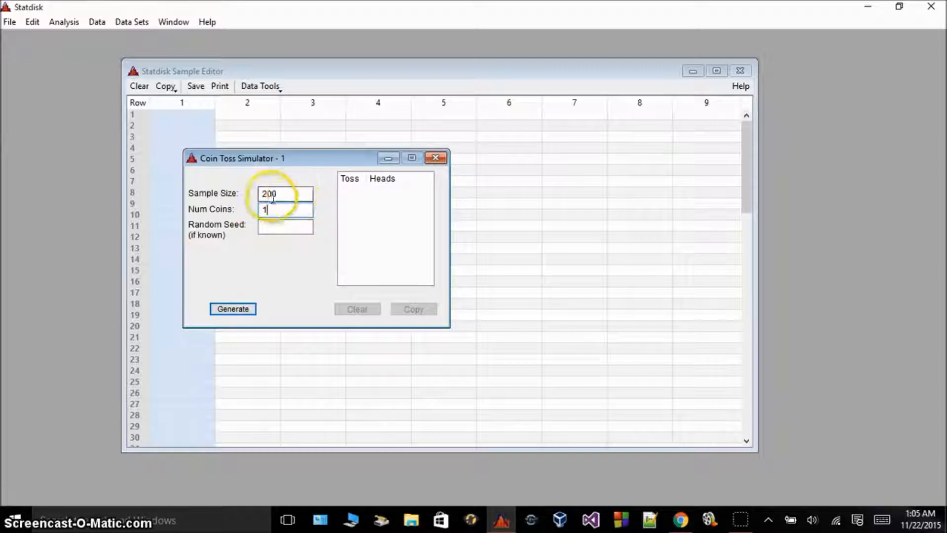
left_click(230, 310)
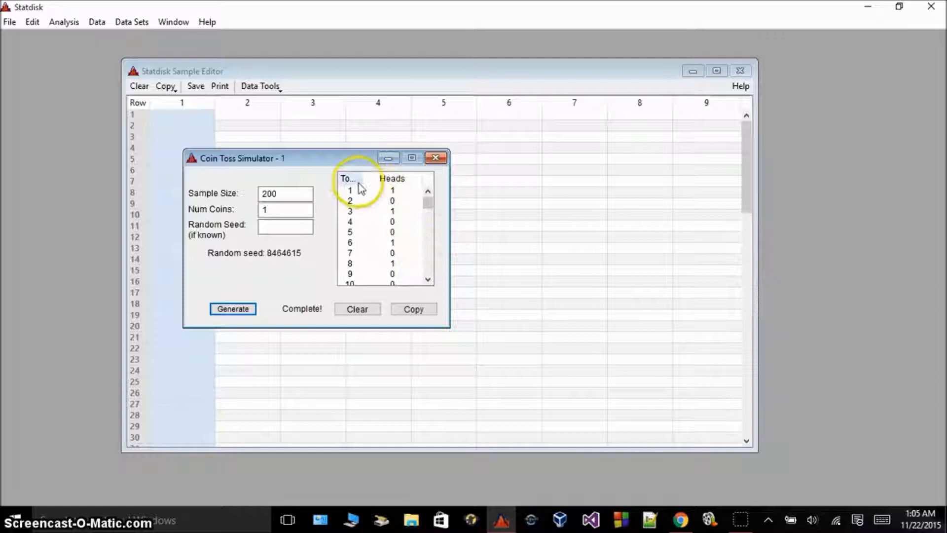
- Inspect the first simulated tosses and copy the toss results into column 1 of the Sample Editor, starting at row 1
left_click(356, 180)
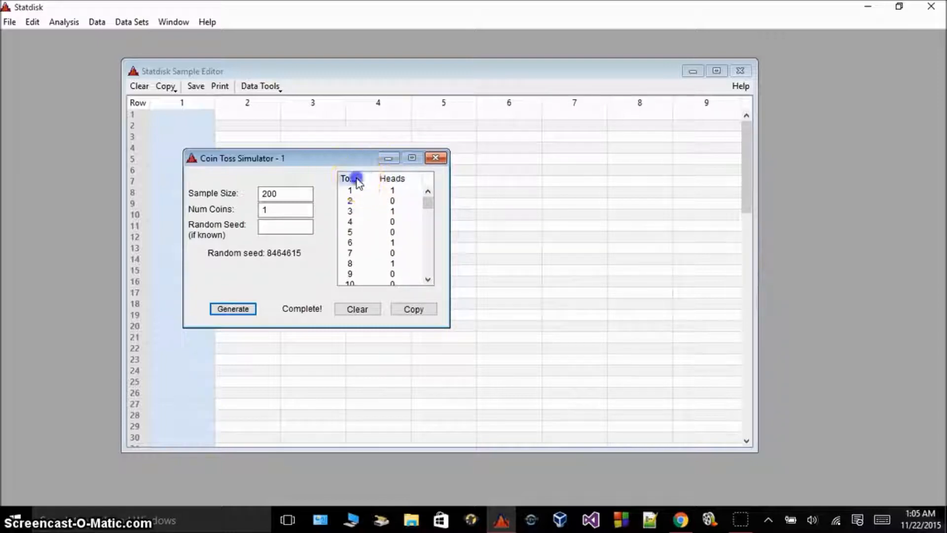
left_click(384, 190)
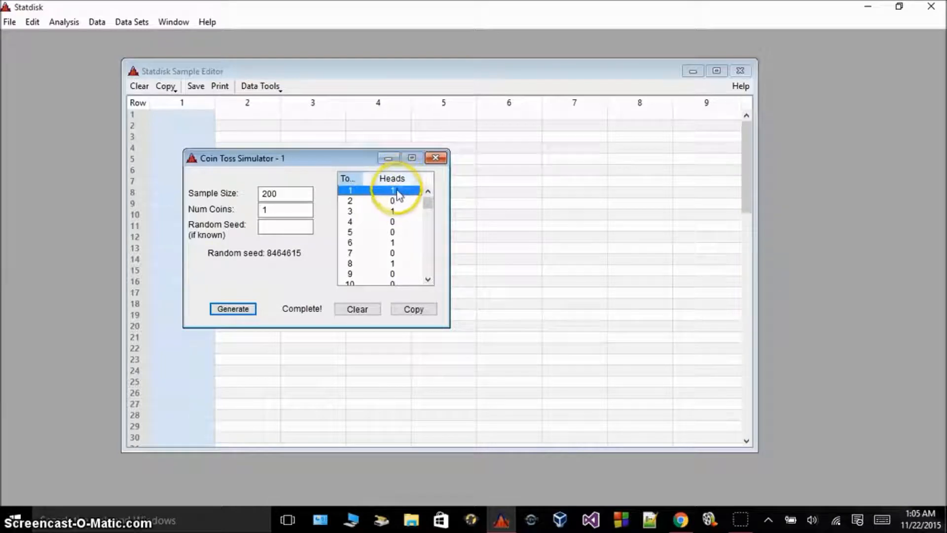
left_click(396, 201)
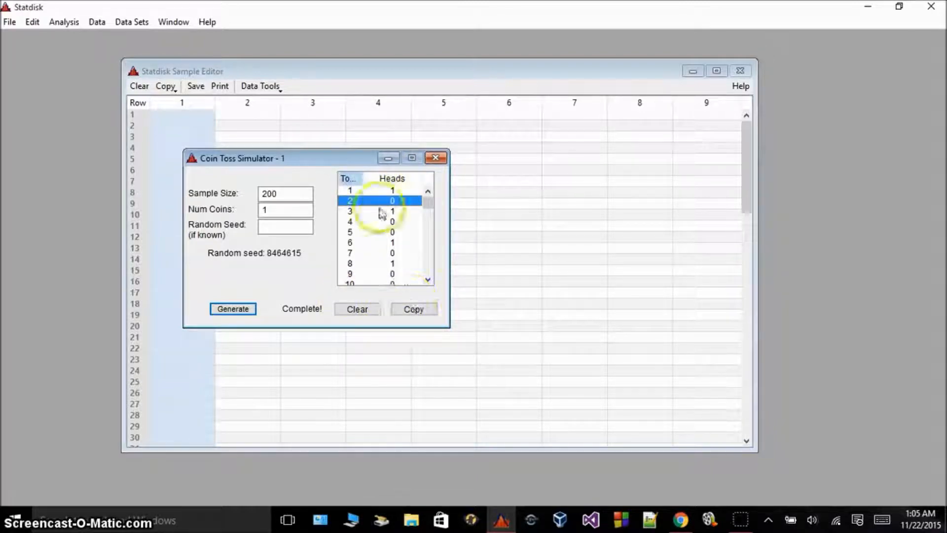
left_click(352, 242)
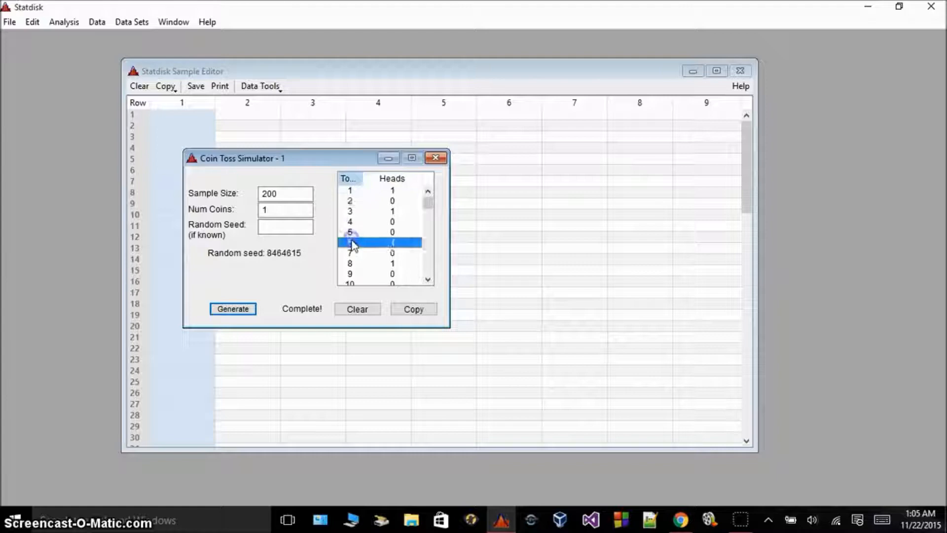
left_click(351, 232)
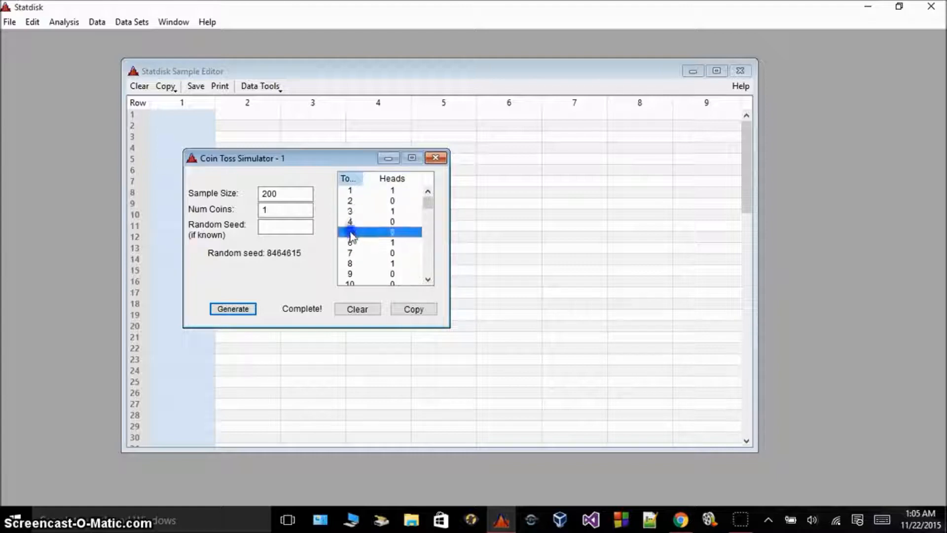
left_click(417, 309)
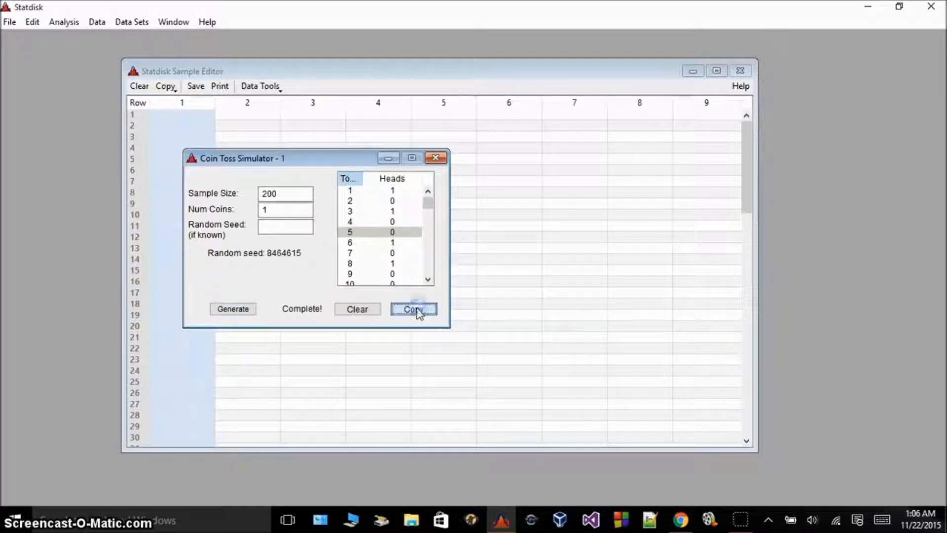
left_click(159, 116)
right_click(159, 116)
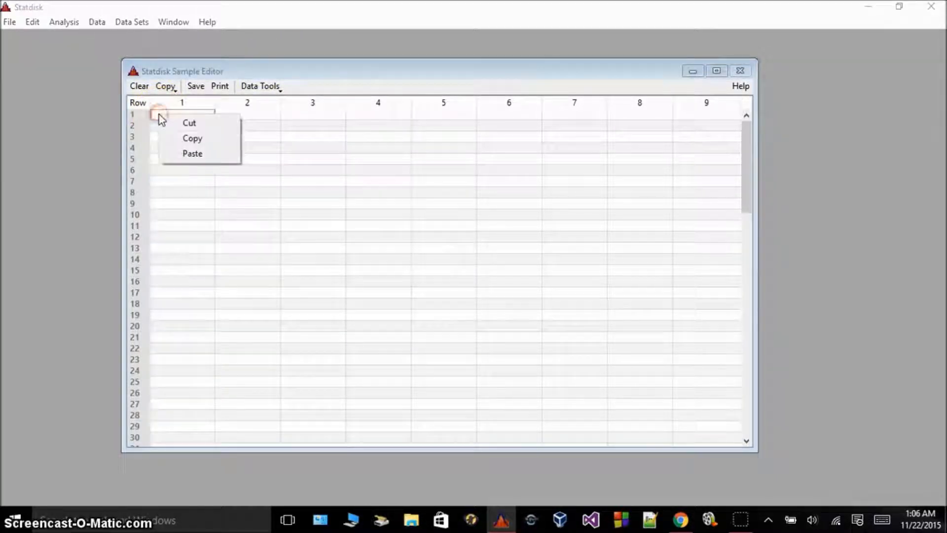
left_click(175, 156)
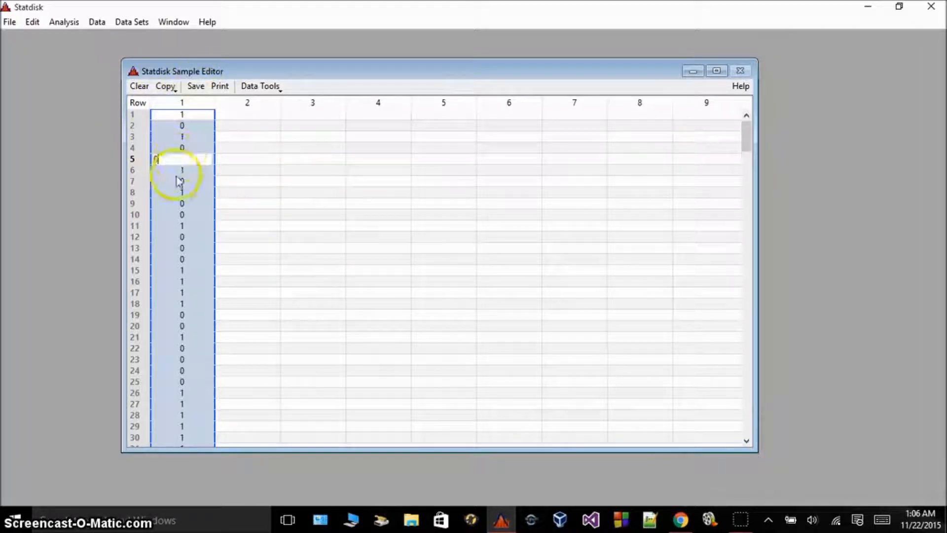
left_click(205, 182)
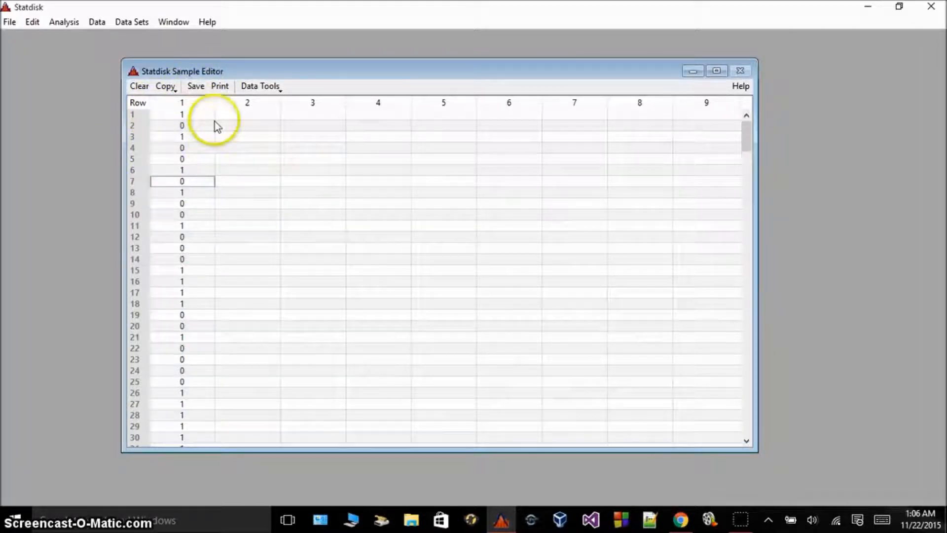
- Evaluate column 1 with Explore Data and move the results window beside the toss data
left_click(98, 22)
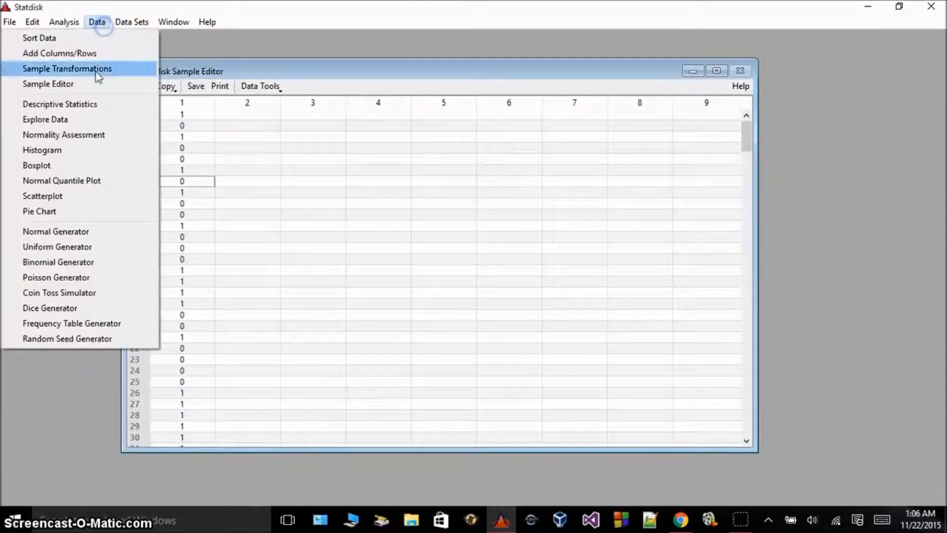
left_click(81, 118)
left_click(356, 186)
left_click_drag(398, 165, 576, 48)
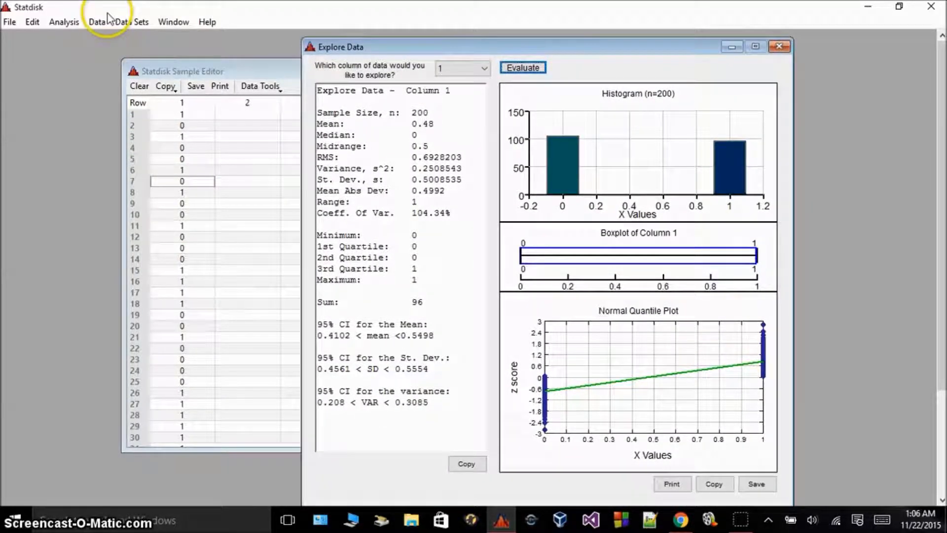
left_click(99, 22)
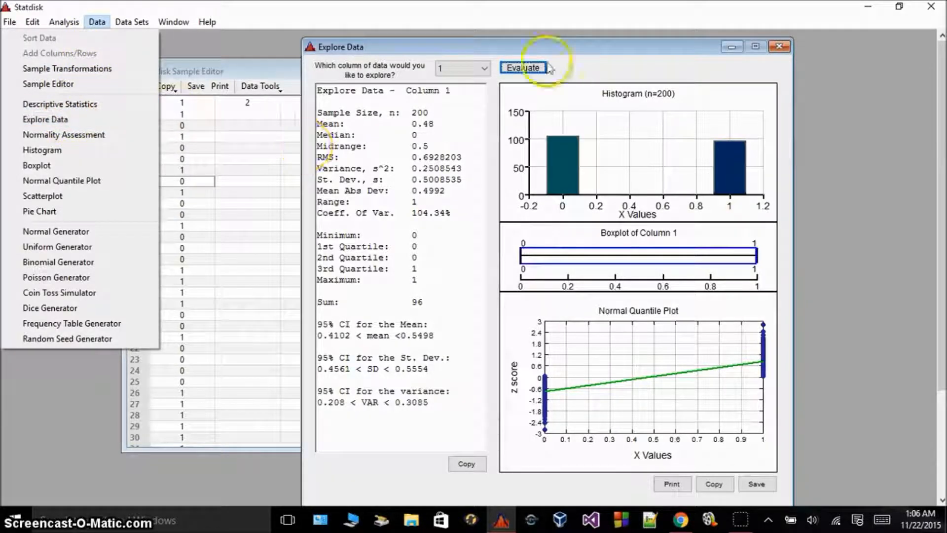
left_click(457, 66)
left_click(456, 67)
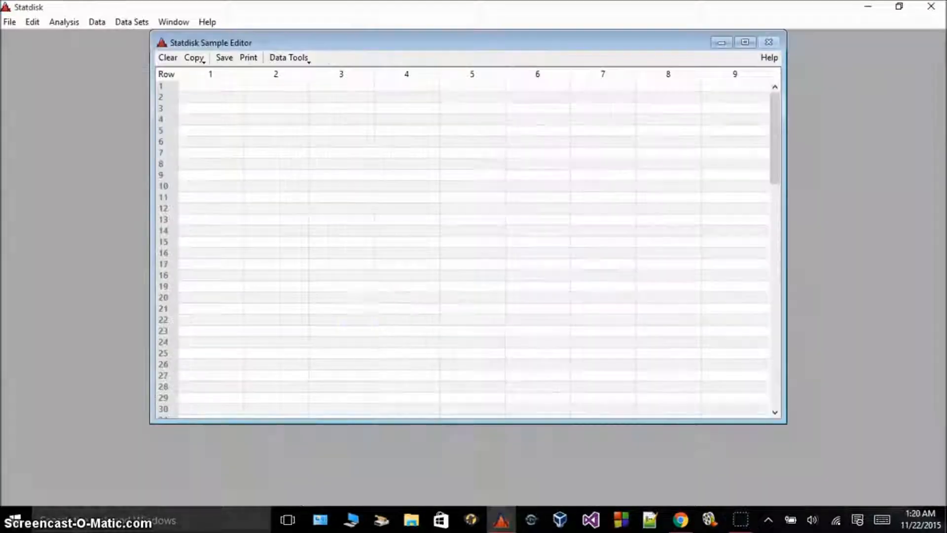
- Open the Dice Generator and move its window over the middle of the empty Sample Editor
left_click(372, 327)
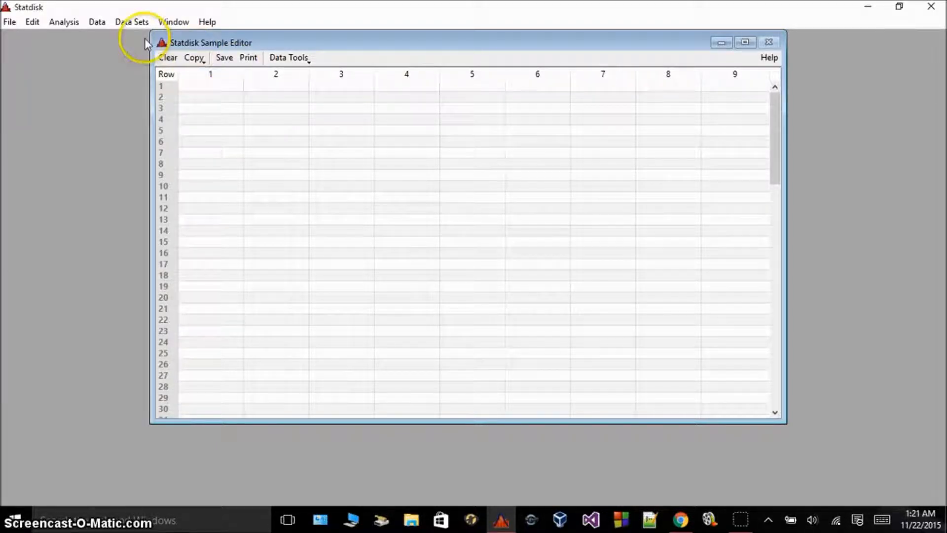
left_click(97, 22)
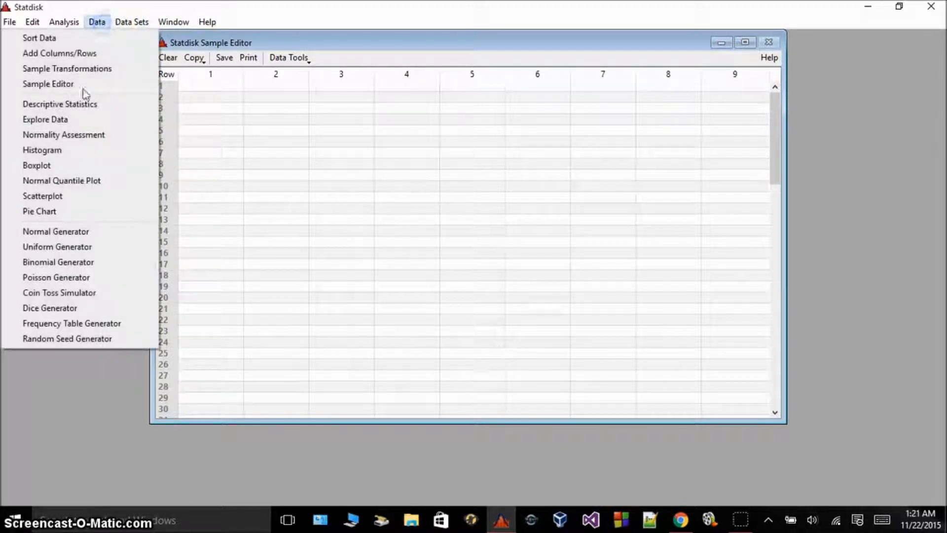
left_click(49, 308)
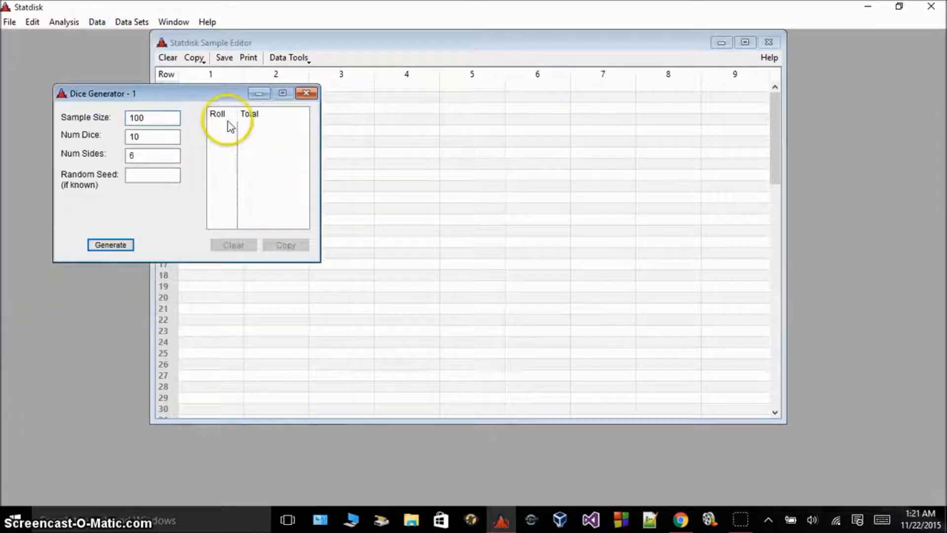
left_click_drag(197, 101, 475, 152)
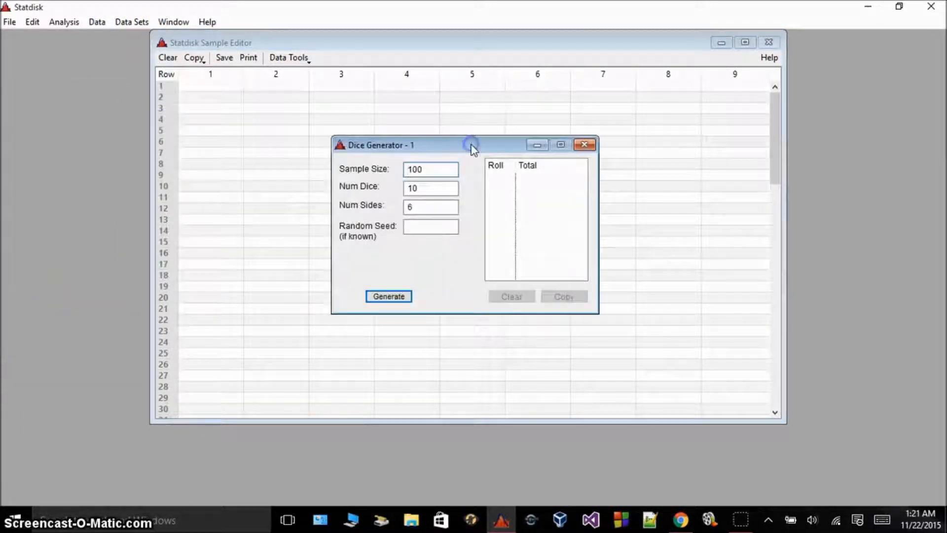
- Generate dice rolls with a sample size of 100, 10 dice and 6 sides, leaving the random seed empty
double_click(444, 169)
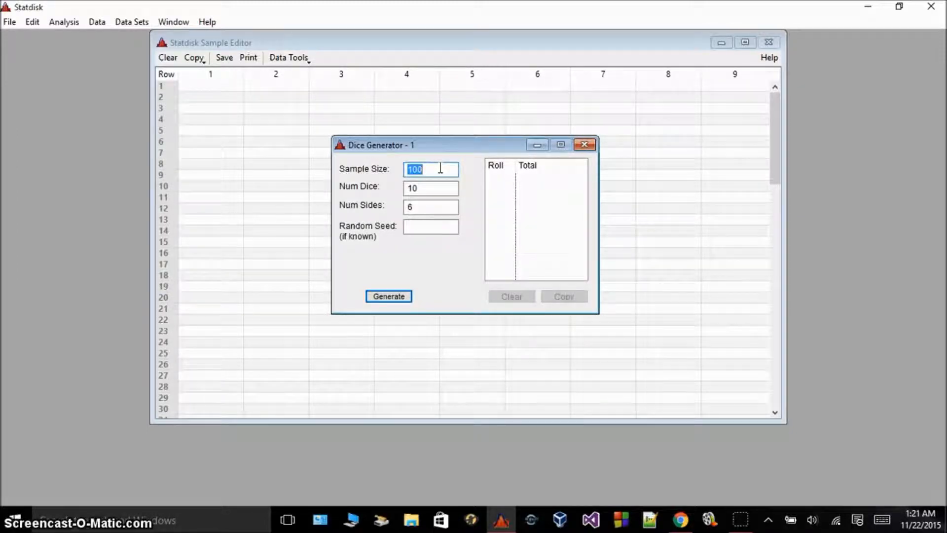
double_click(419, 188)
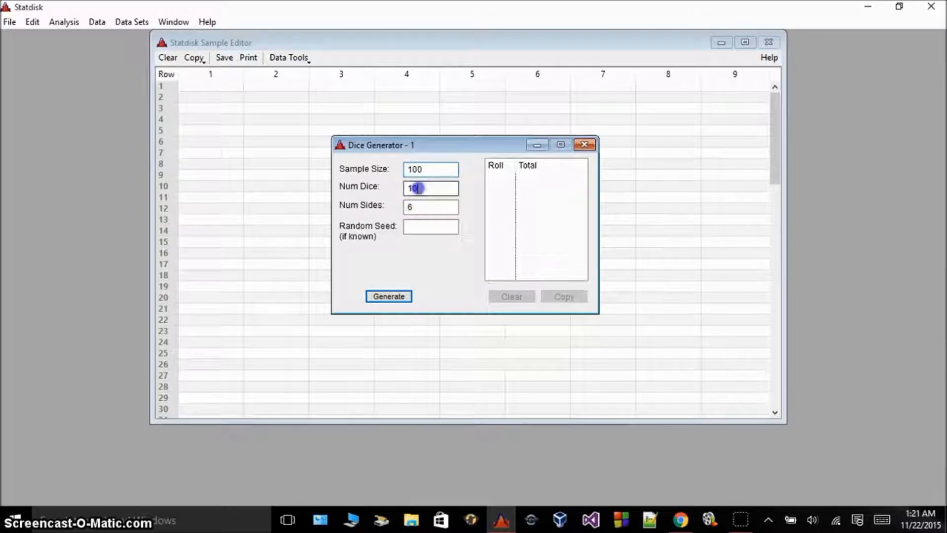
key("Tab")
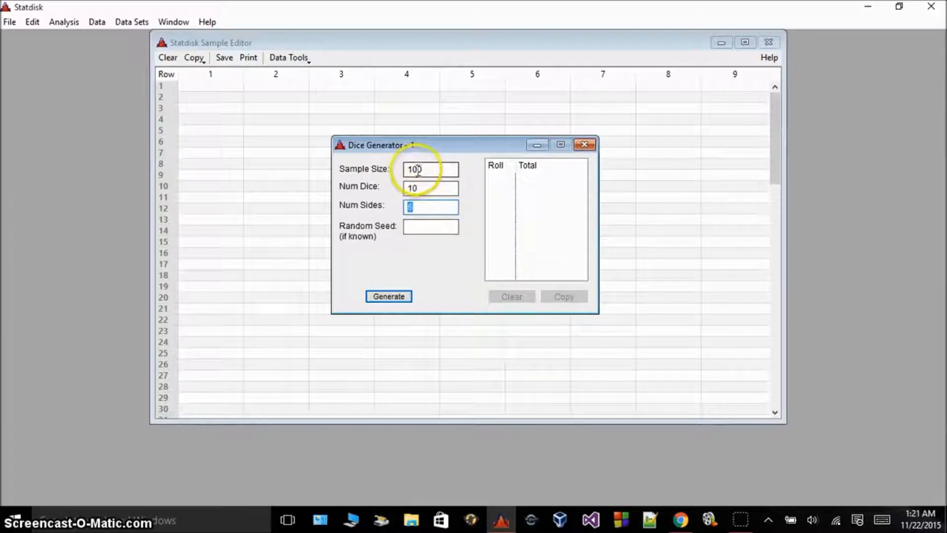
left_click(392, 296)
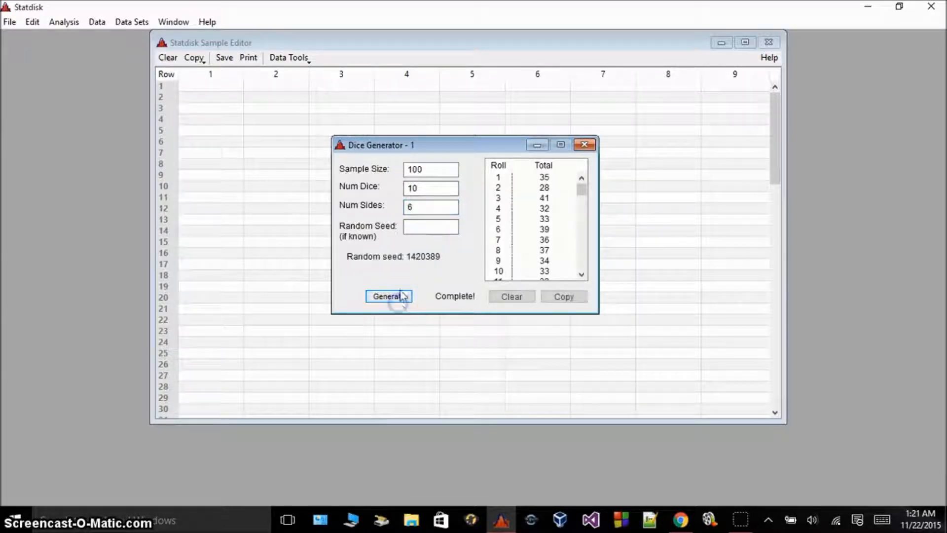
- Inspect the first two dice rolls and copy the generated totals into column 1 of the Sample Editor, starting at row 1
left_click(508, 179)
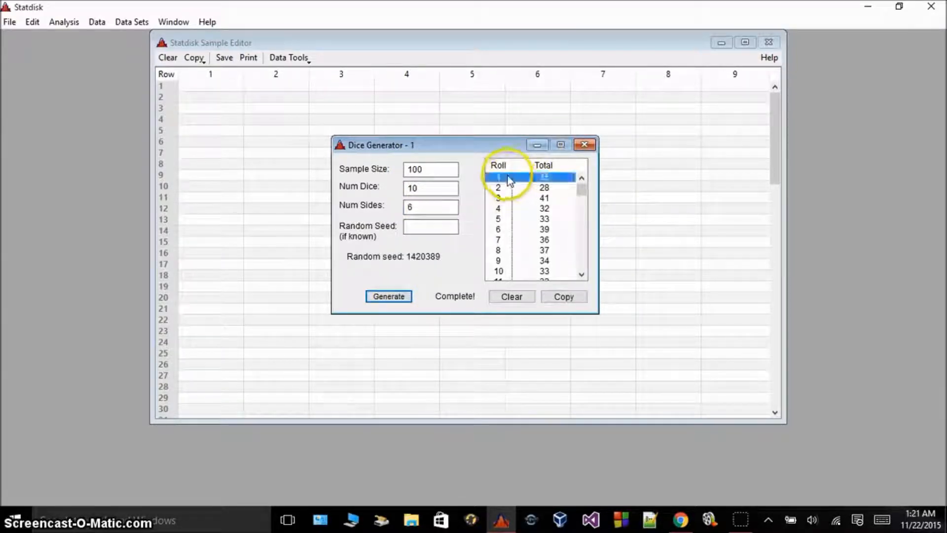
left_click(536, 189)
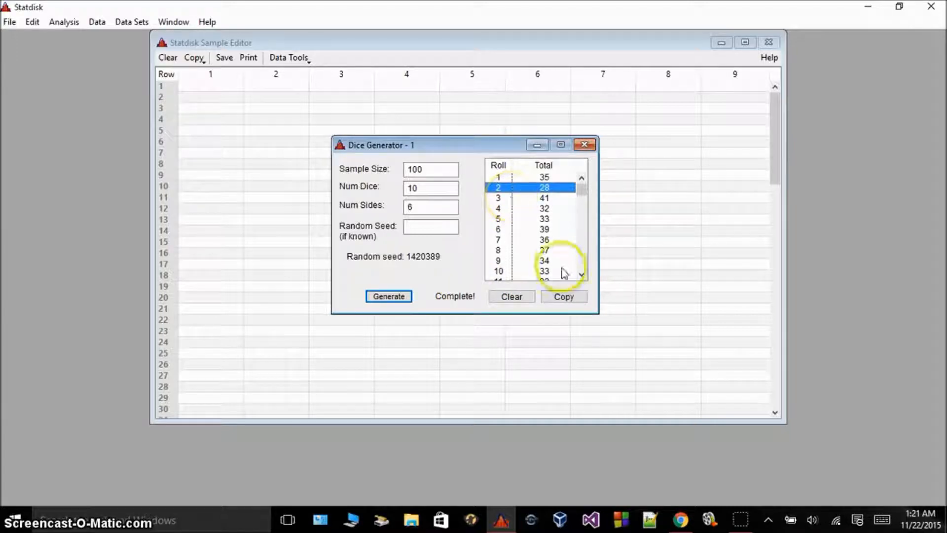
left_click(563, 295)
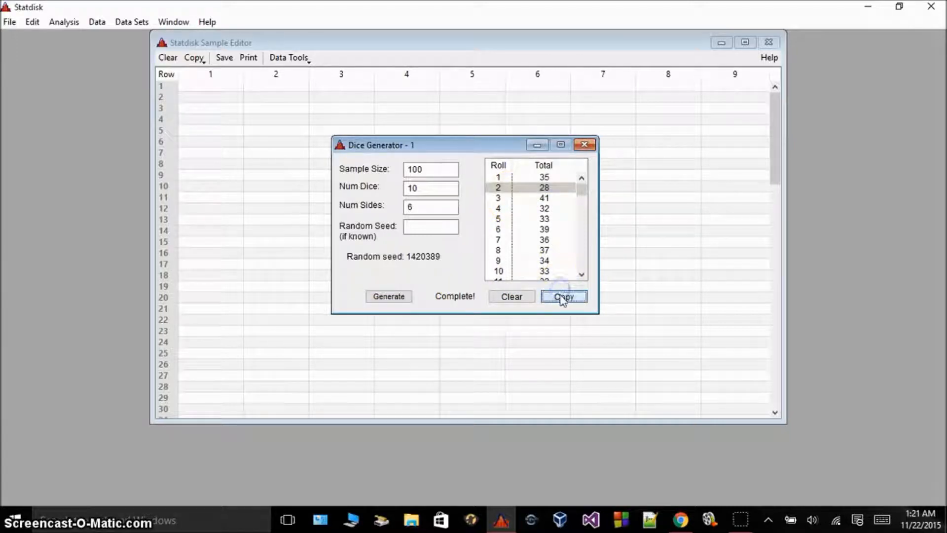
left_click(224, 87)
right_click(224, 88)
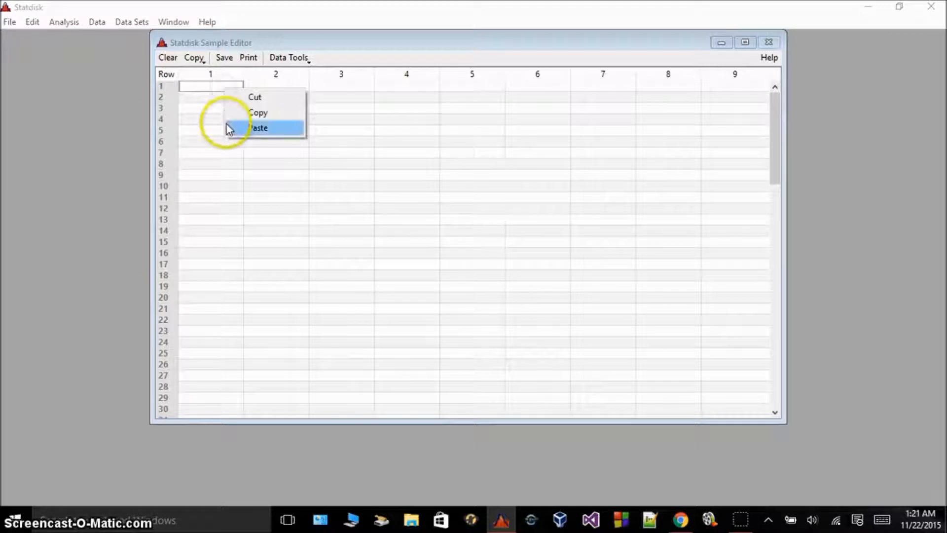
left_click(258, 128)
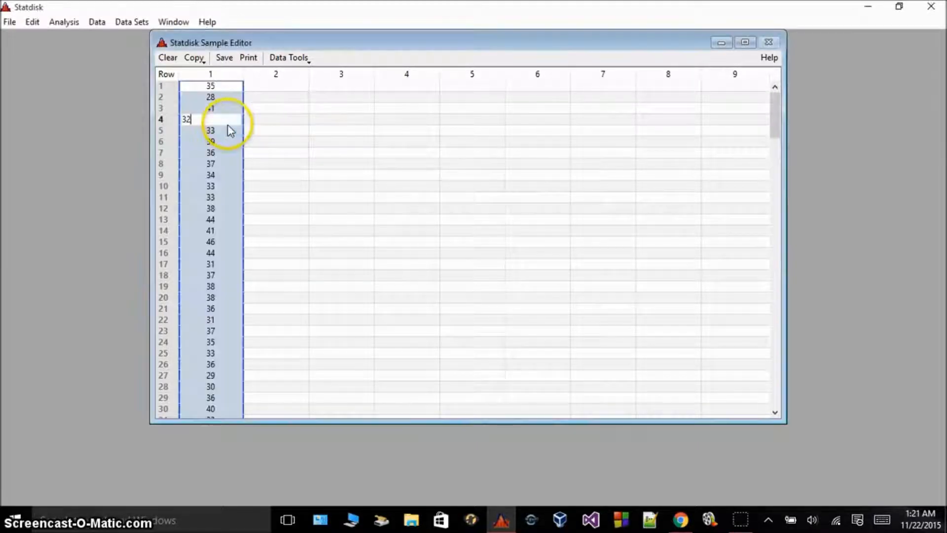
- Evaluate column 1 of the dice totals with Explore Data and highlight the list of summary statistics
left_click(96, 22)
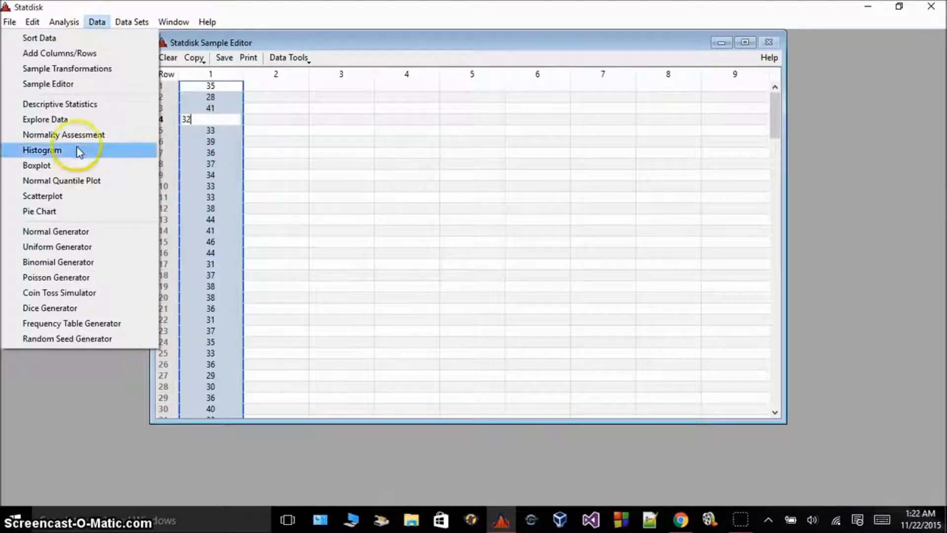
left_click(79, 120)
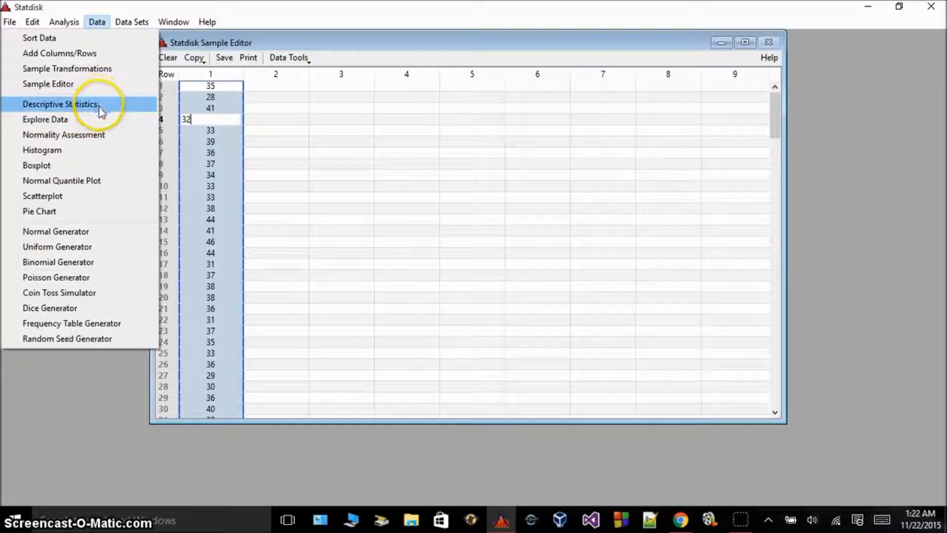
left_click(97, 119)
left_click_drag(432, 112, 546, 46)
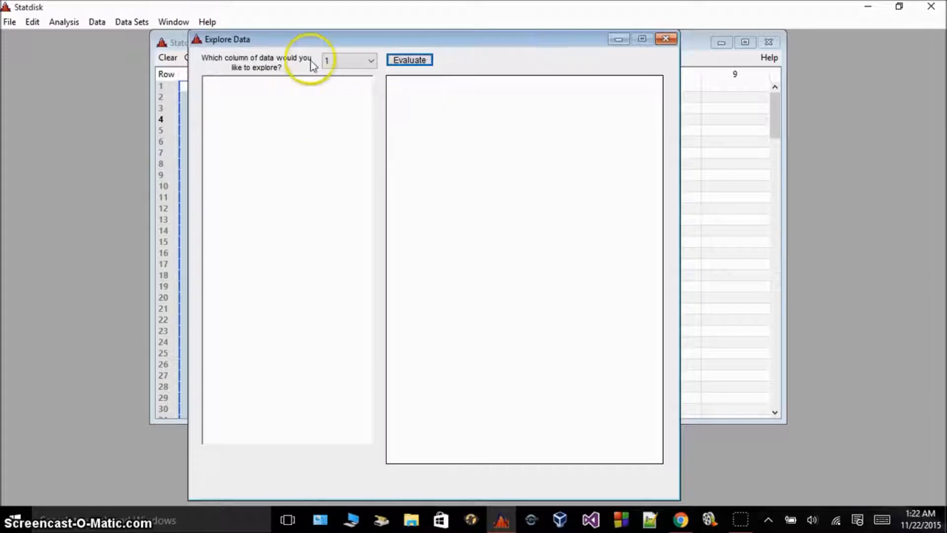
left_click(410, 60)
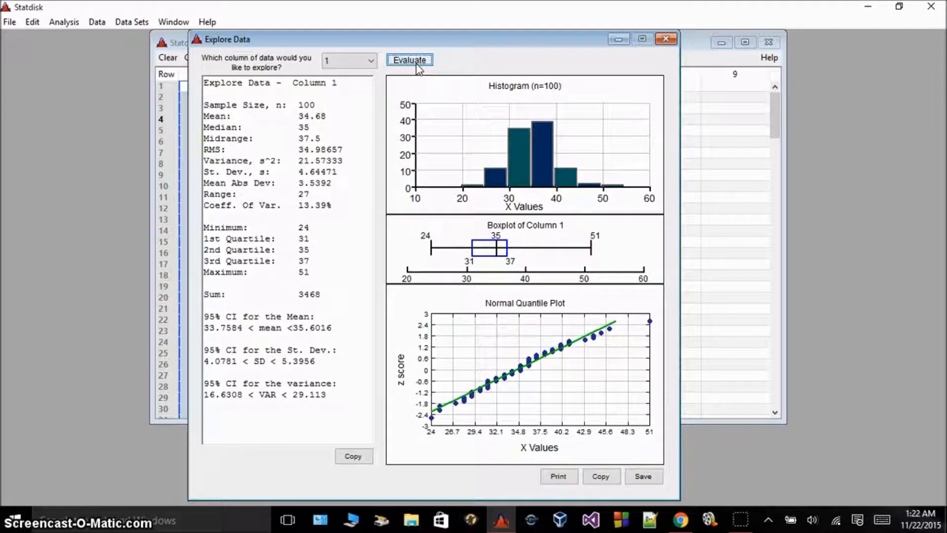
left_click_drag(203, 81, 321, 397)
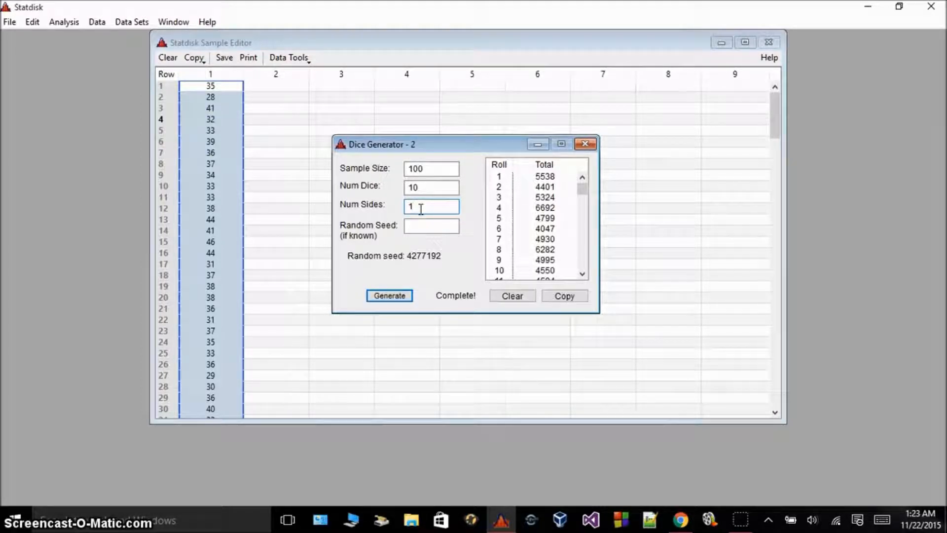
left_click(736, 519)
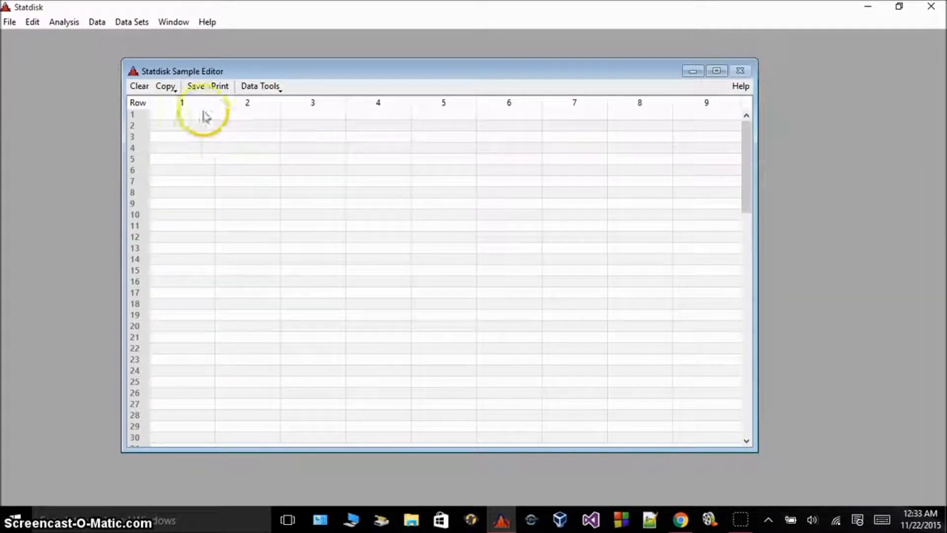
- Load data set 3 - Body Temperatures of Healthy Adults from Elementary Statistics 12th Edition into the Sample Editor
left_click(139, 23)
mouse_move(179, 45)
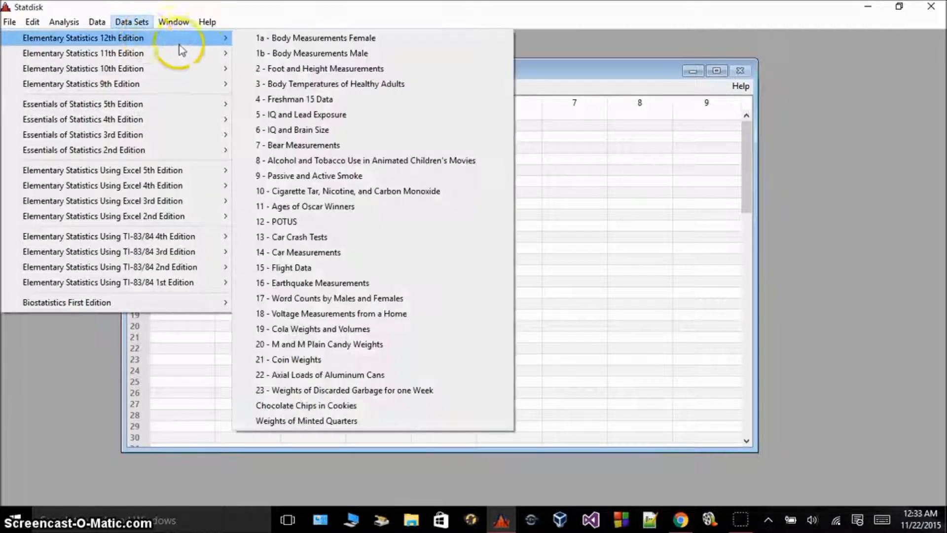
left_click(307, 84)
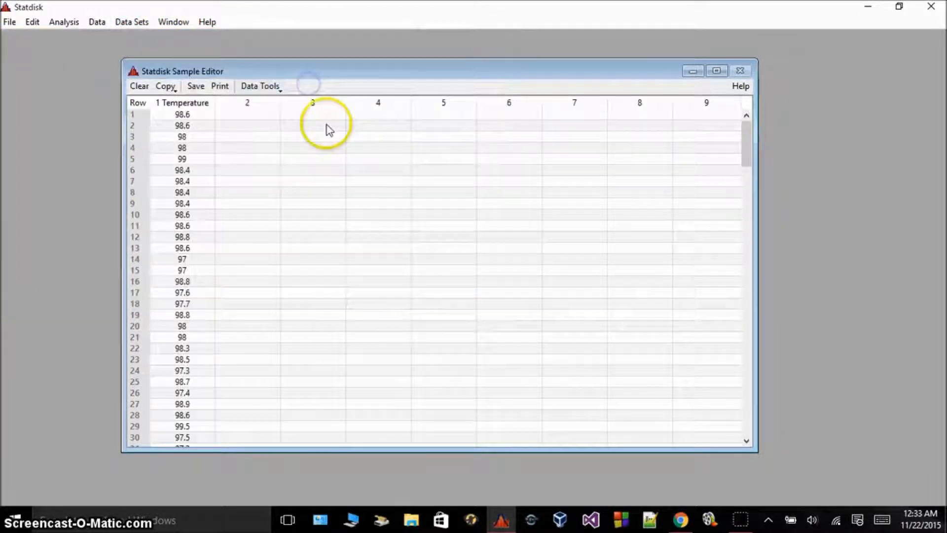
- Select the Temperature column, open Descriptive Statistics and move its window beside the temperature values
left_click(185, 102)
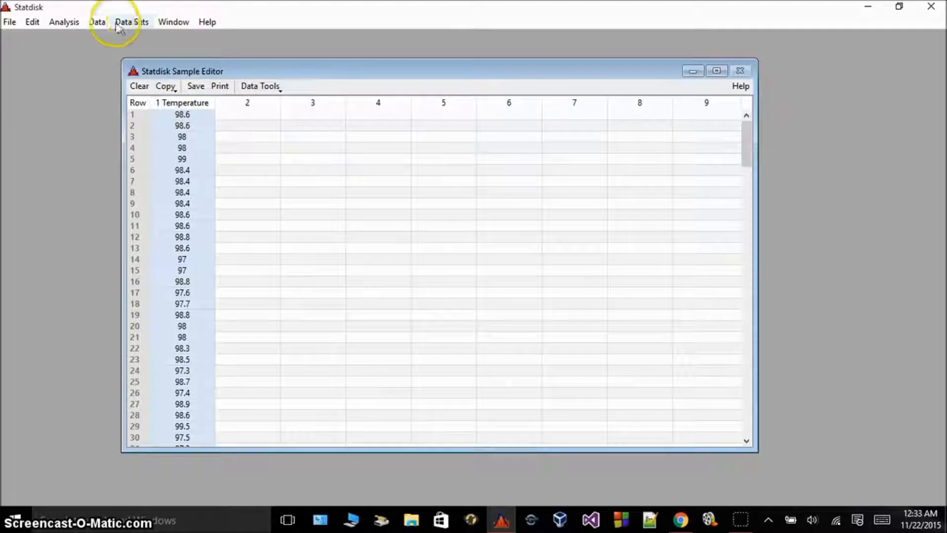
left_click(97, 22)
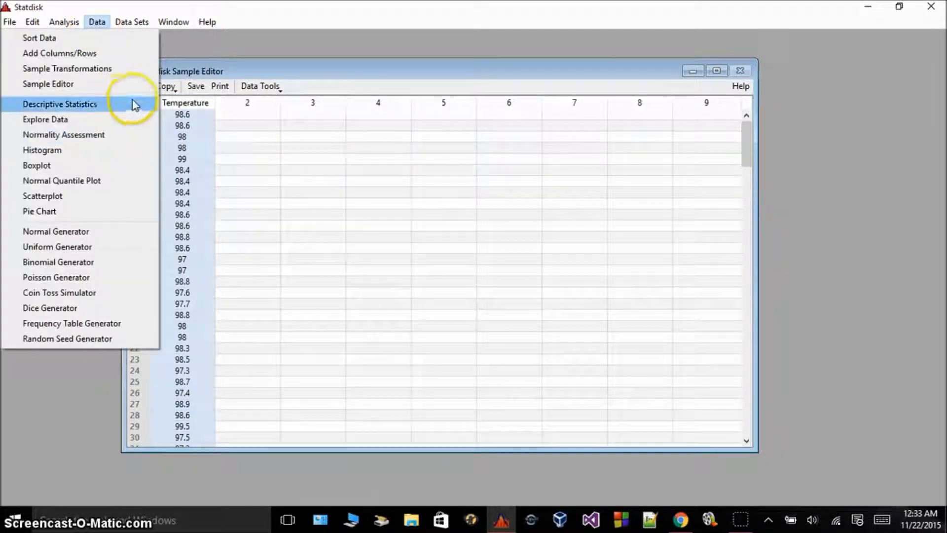
left_click(133, 104)
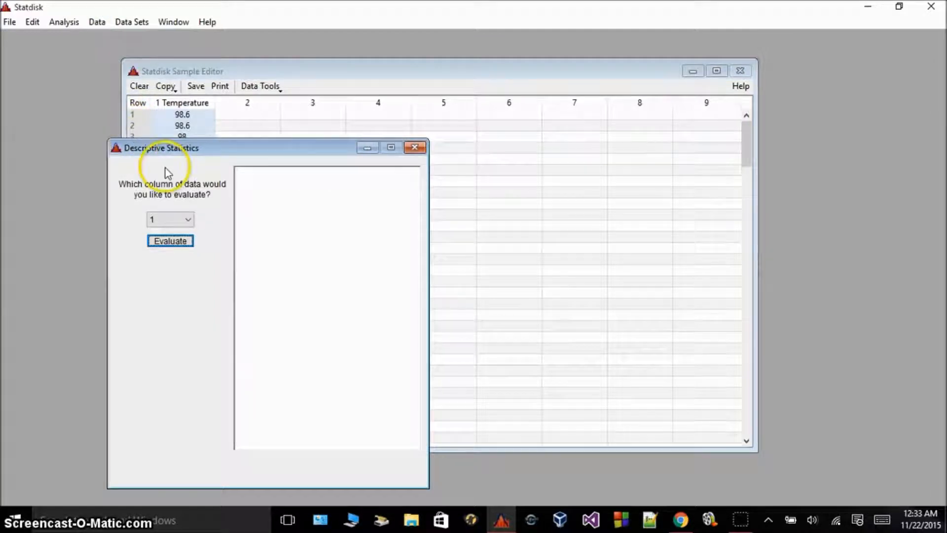
left_click_drag(184, 152, 302, 93)
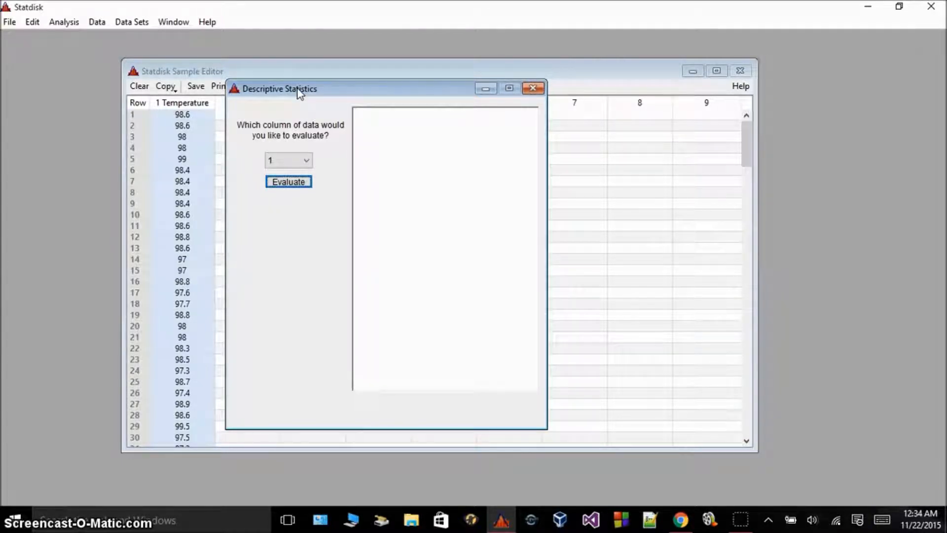
- Switch to Chrome to view the population standard deviation formula, and return to Statdisk
left_click(681, 519)
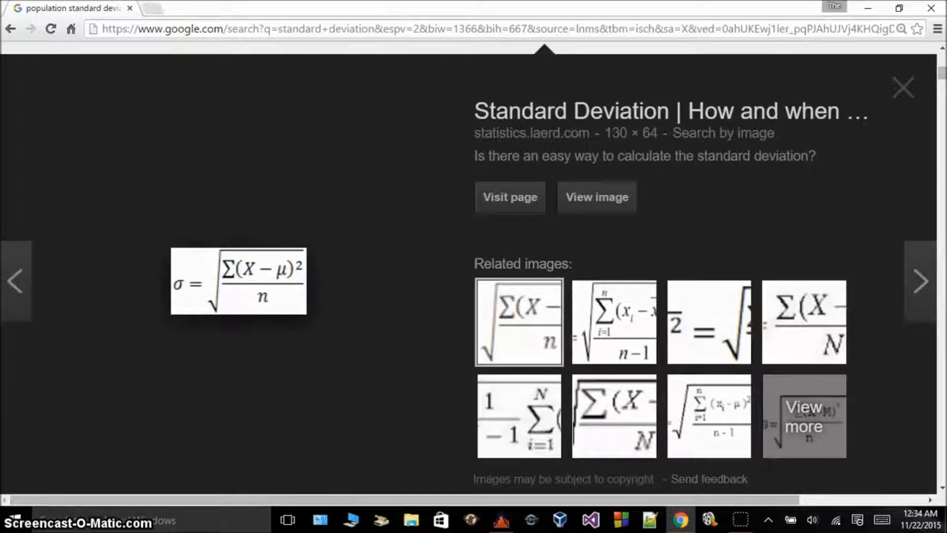
left_click(868, 8)
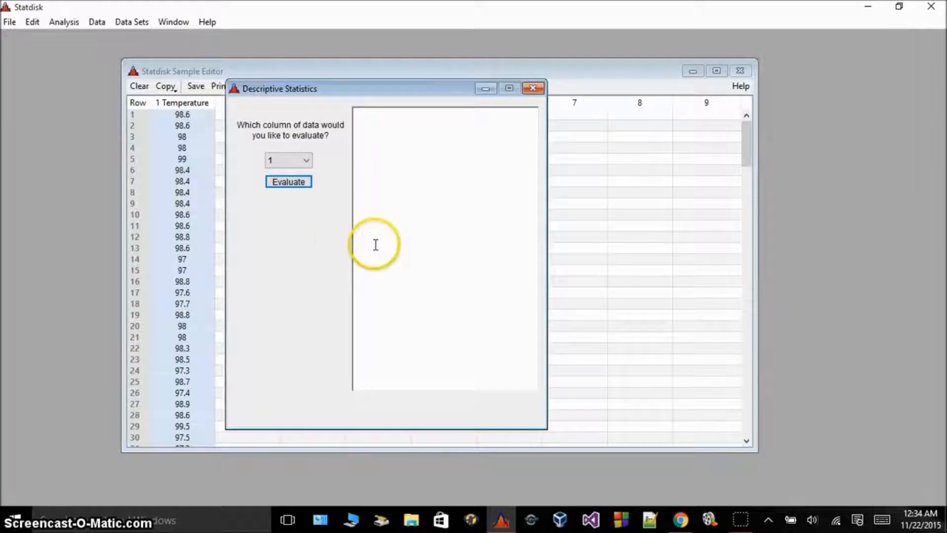
- Evaluate the descriptive statistics of column 1 and highlight the variance and standard deviation results
left_click(286, 182)
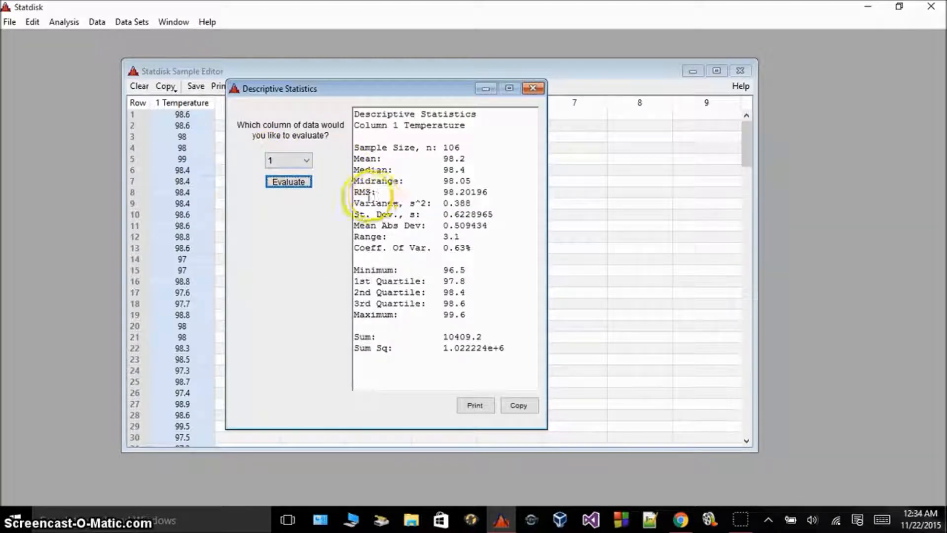
left_click_drag(354, 202, 440, 213)
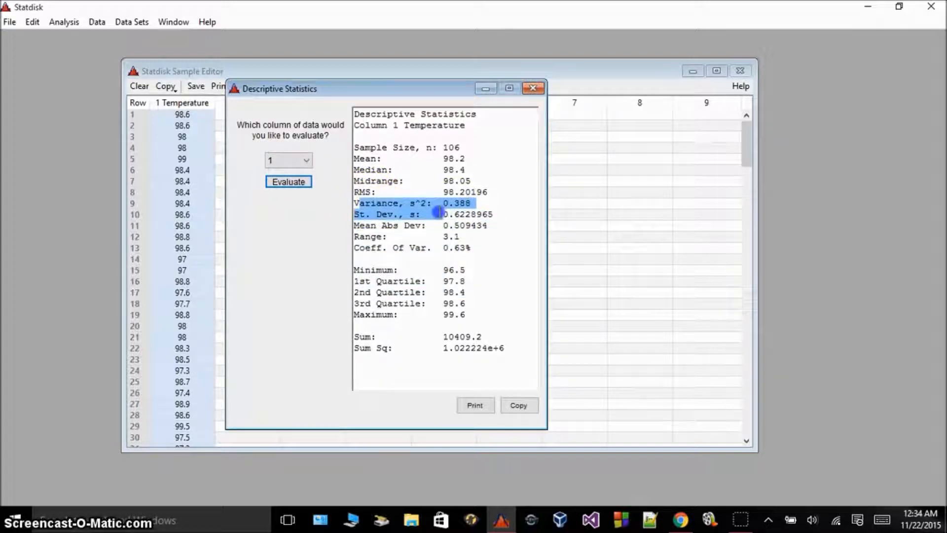
left_click_drag(436, 212, 428, 214)
triple_click(401, 220)
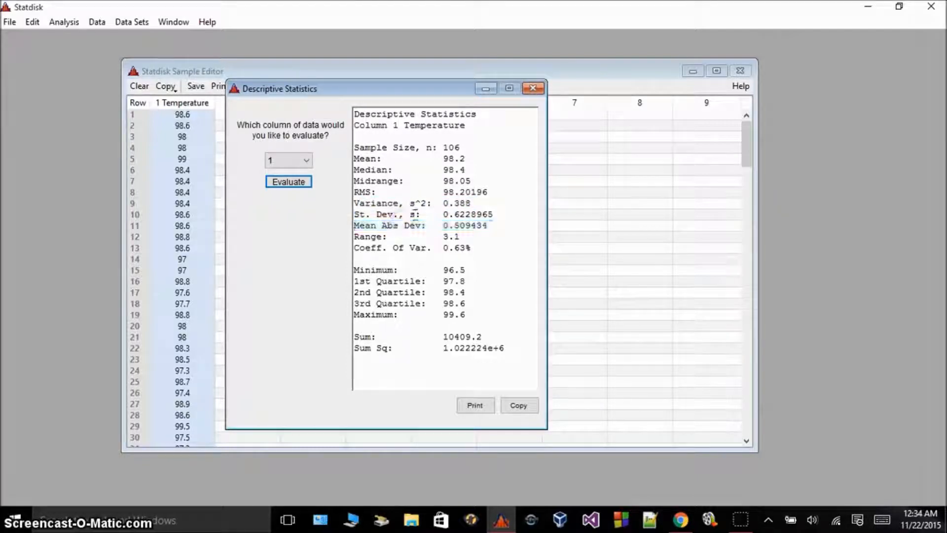
triple_click(427, 214)
left_click(454, 214)
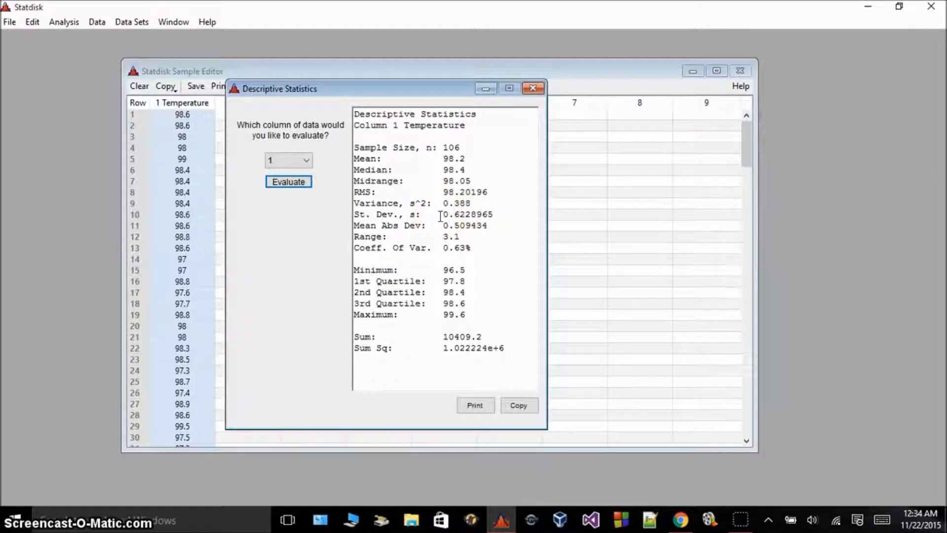
left_click_drag(440, 215, 475, 214)
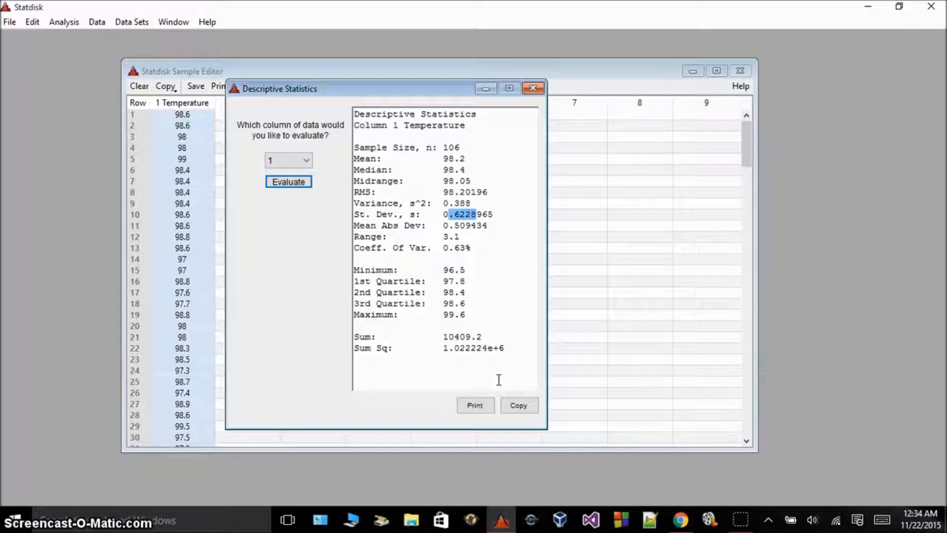
left_click(741, 517)
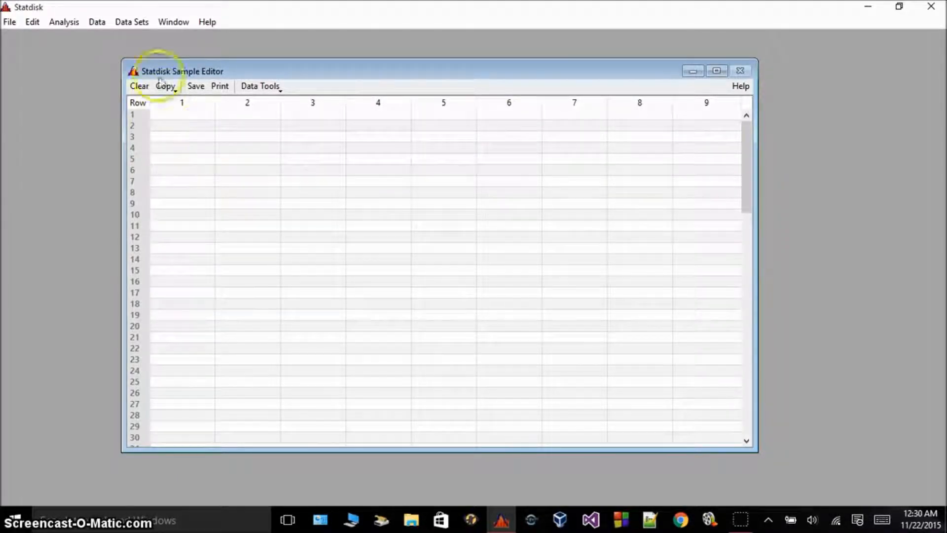
- Load data set 4 - Freshman 15 Data from Elementary Statistics 12th Edition and select the BMIAP column
left_click(128, 24)
mouse_move(131, 39)
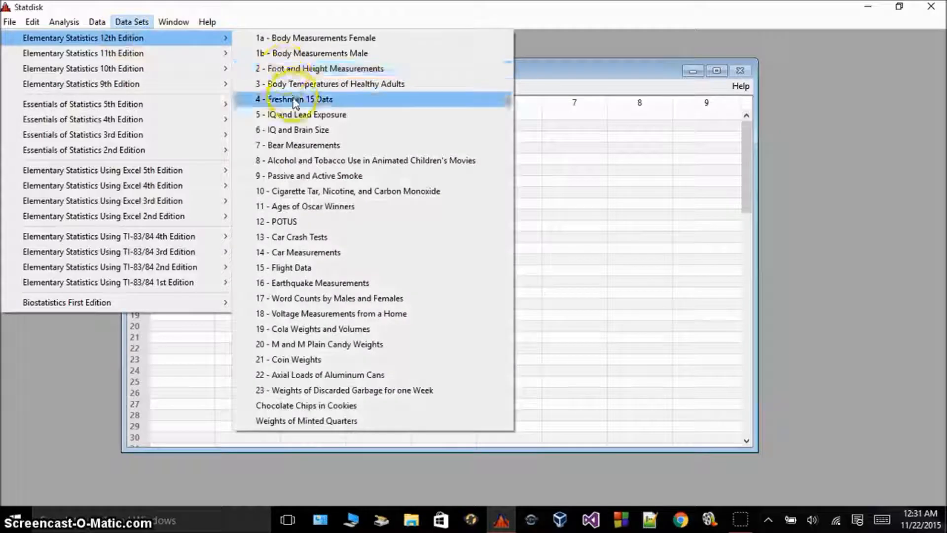
left_click(276, 99)
left_click(434, 103)
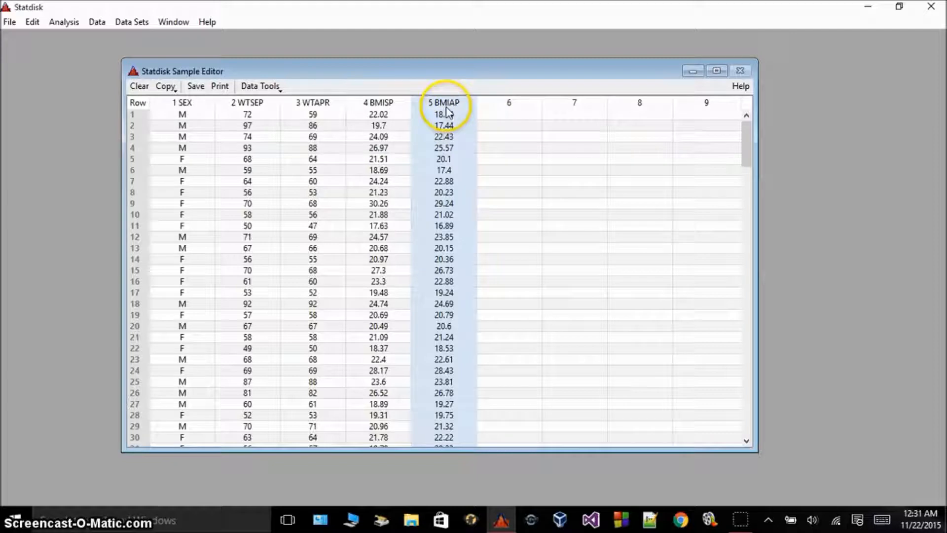
- Evaluate the descriptive statistics of column 5 (BMIAP), moving the Descriptive Statistics window clear of that column
left_click(97, 24)
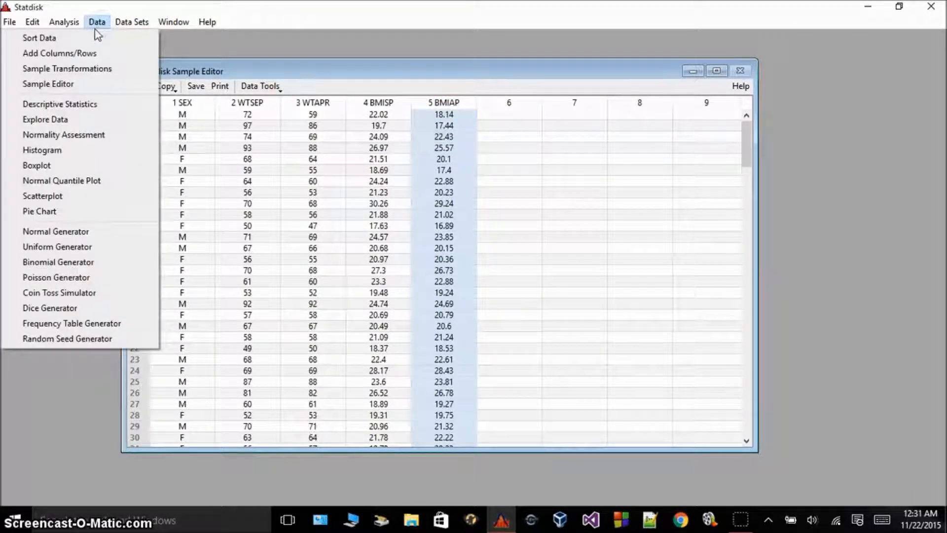
left_click(66, 104)
left_click(148, 202)
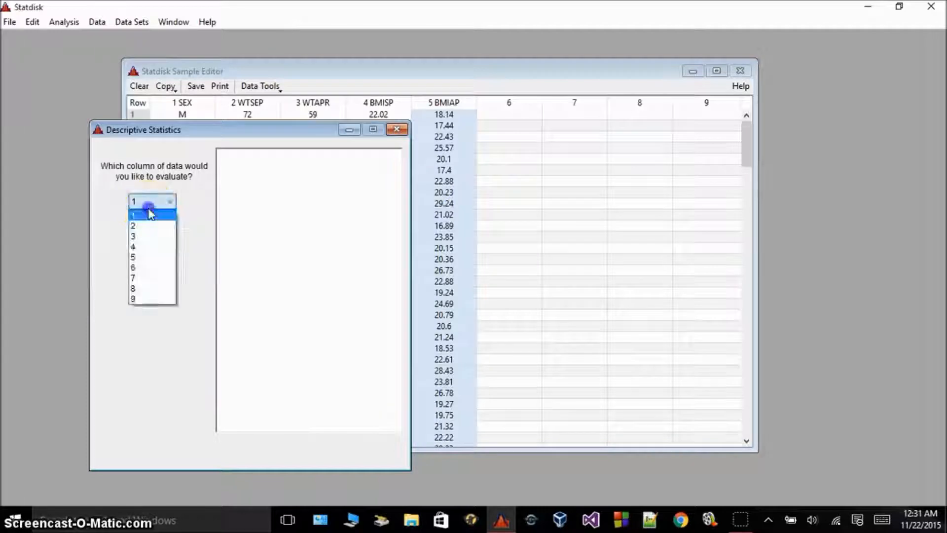
left_click(145, 257)
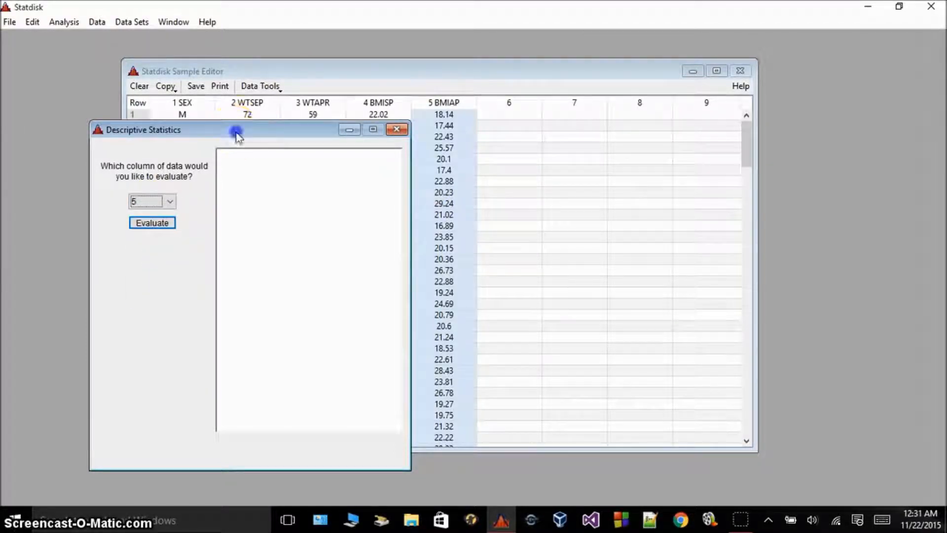
left_click_drag(236, 135, 210, 122)
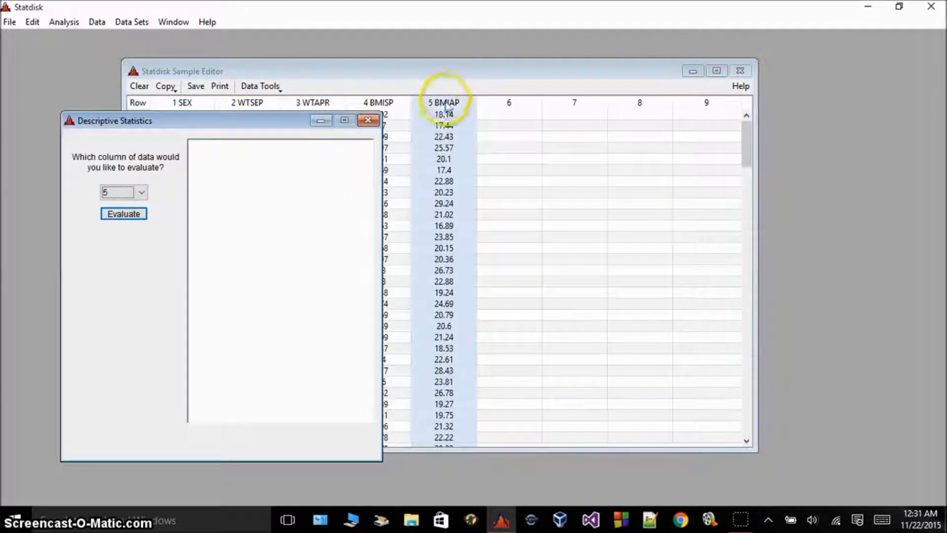
left_click(117, 220)
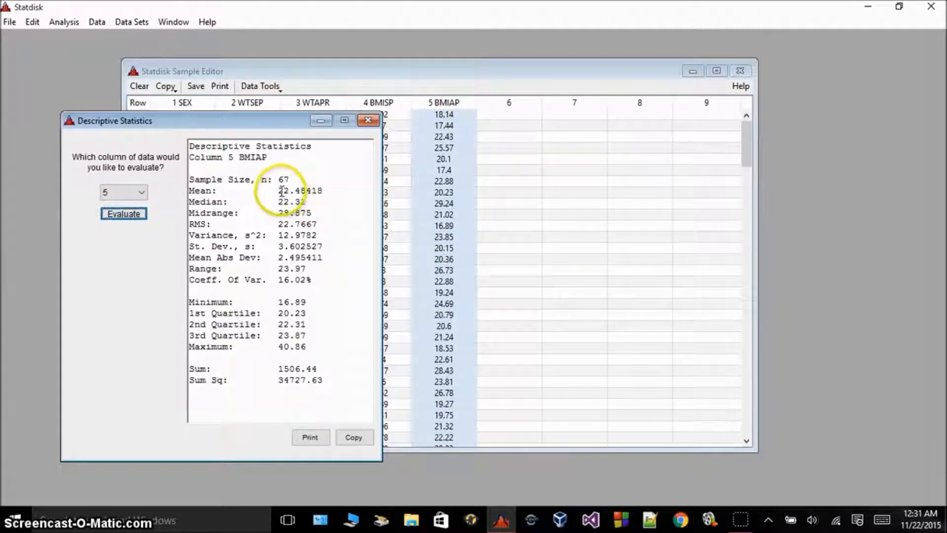
- Highlight the mean in the BMIAP descriptive statistics results, then clear the highlight
left_click_drag(279, 191, 323, 190)
left_click(316, 190)
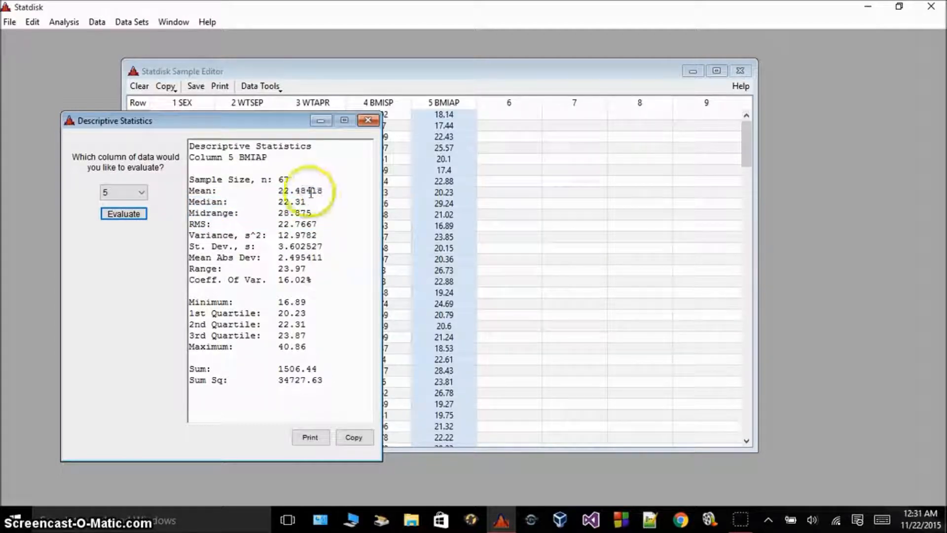
left_click_drag(308, 191, 192, 192)
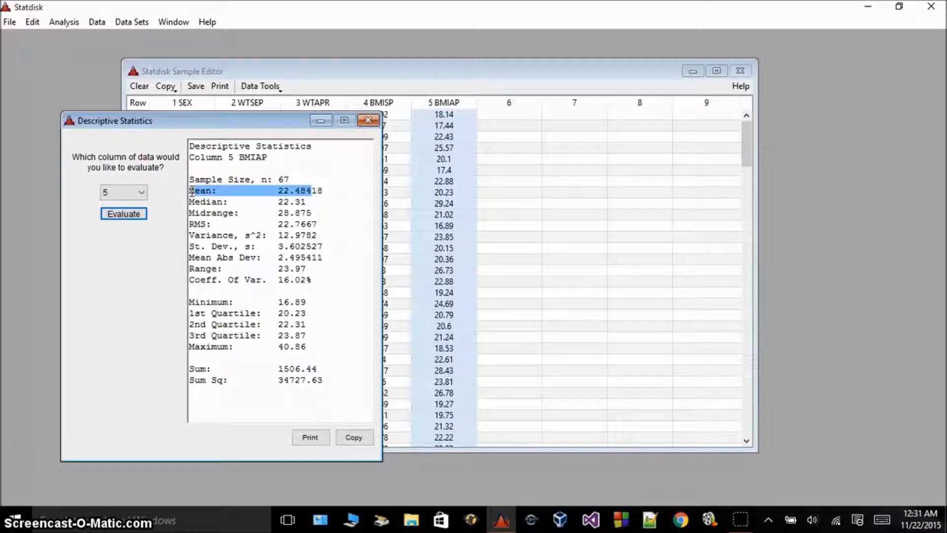
left_click(306, 191)
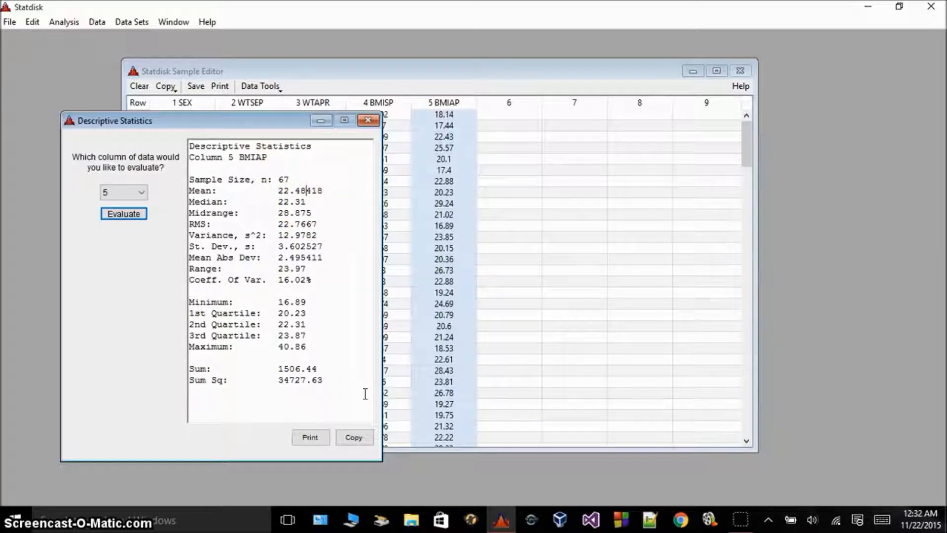
left_click(742, 517)
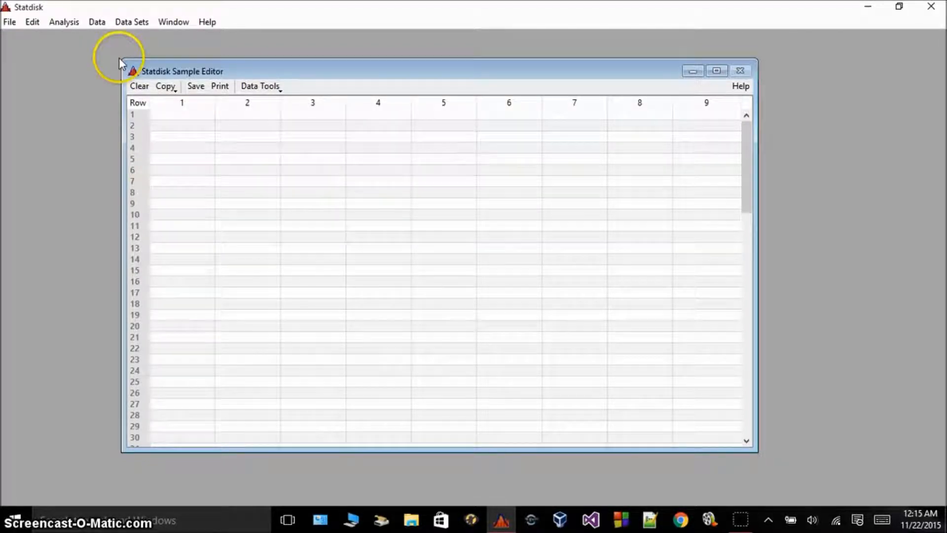
- Load the foot length, shoe print and height data set from Elementary Statistics 12th Edition and select the Height column
left_click(99, 23)
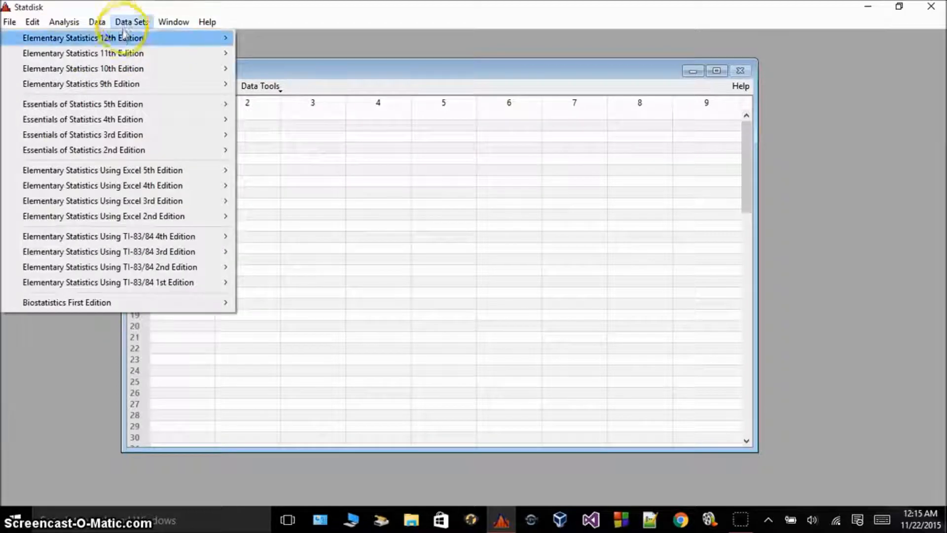
mouse_move(131, 38)
left_click(350, 69)
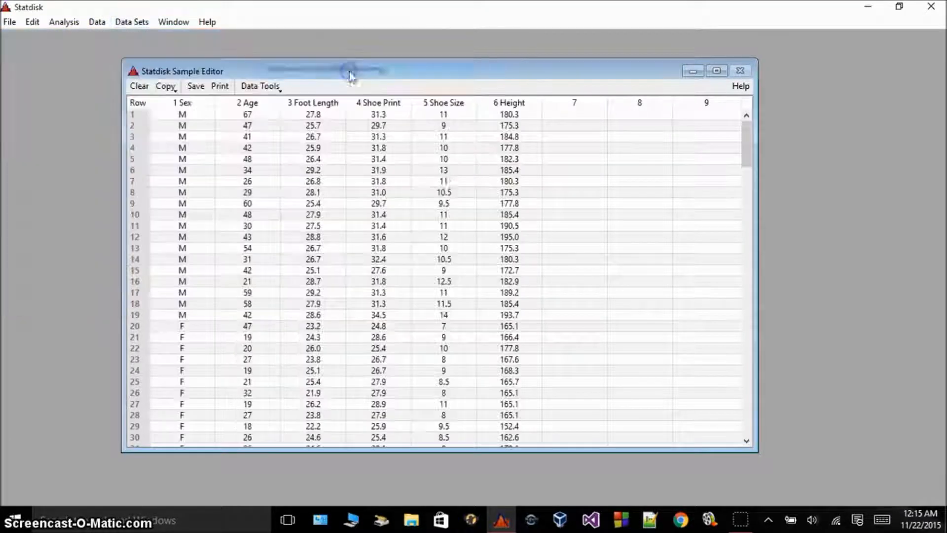
left_click(511, 102)
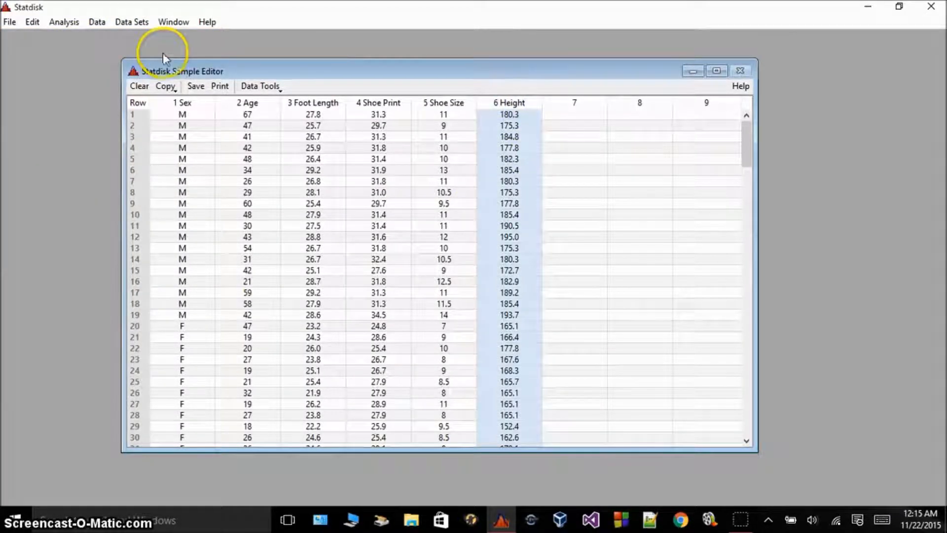
- Open Descriptive Statistics and move its window up, keeping the Height column in view
left_click(103, 25)
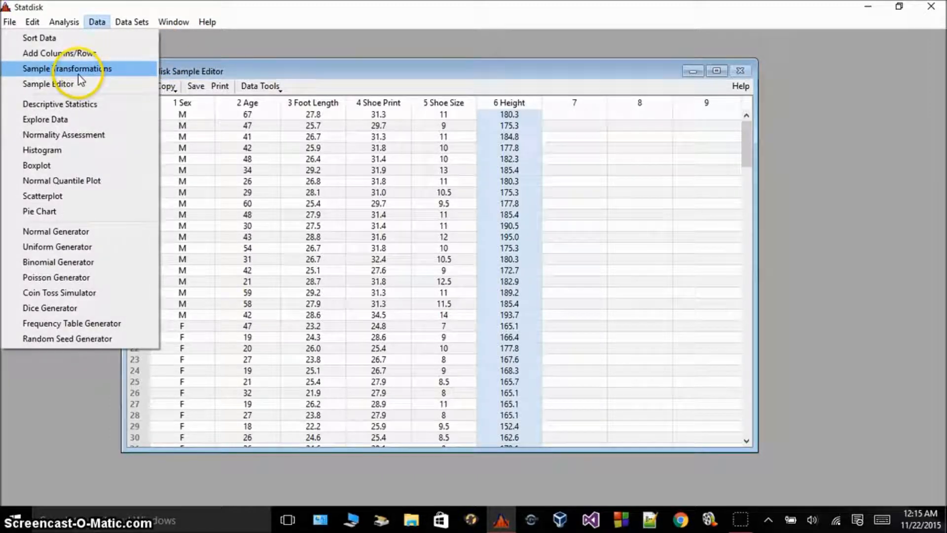
left_click(80, 74)
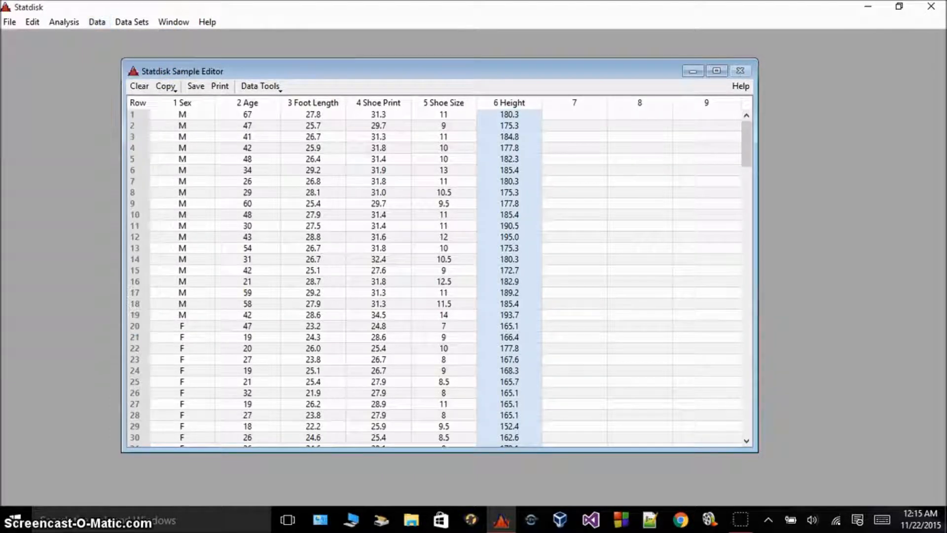
left_click(96, 21)
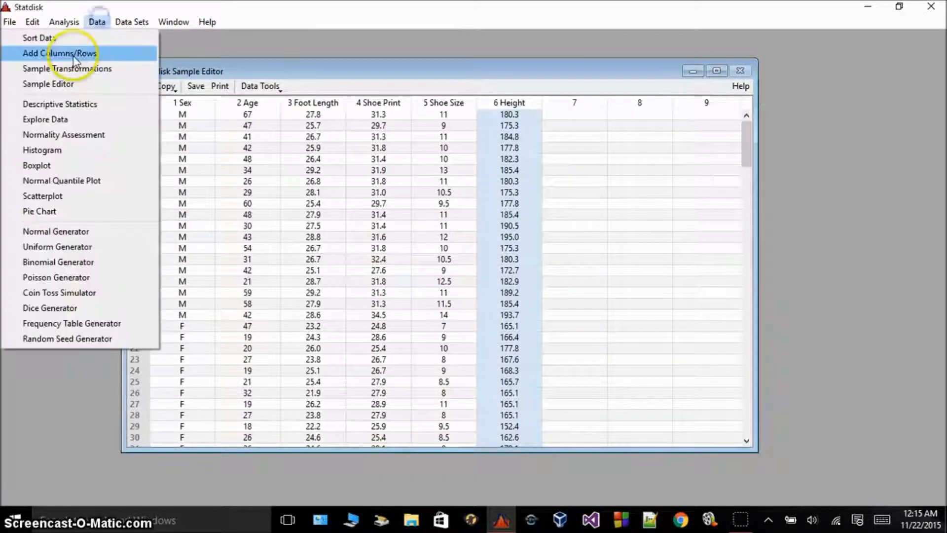
left_click(67, 102)
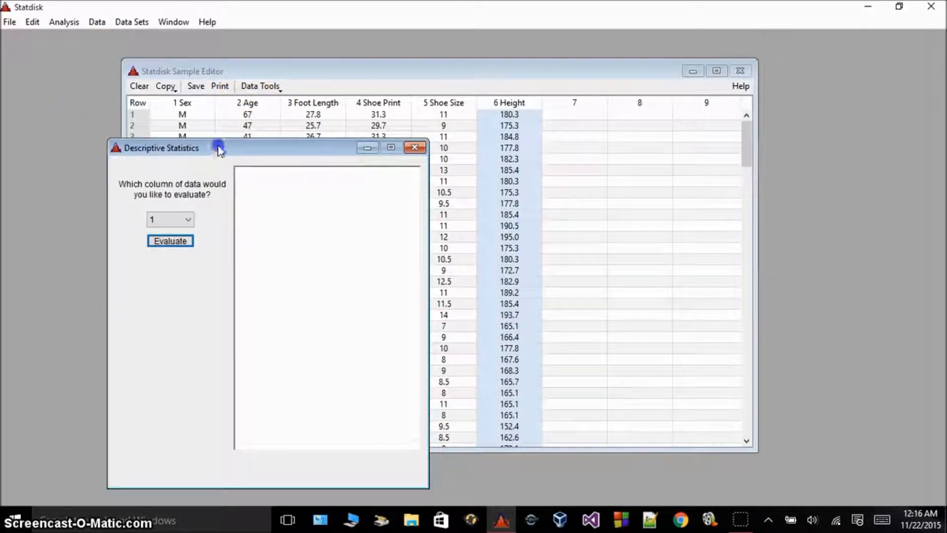
left_click_drag(218, 156, 206, 109)
left_click(97, 21)
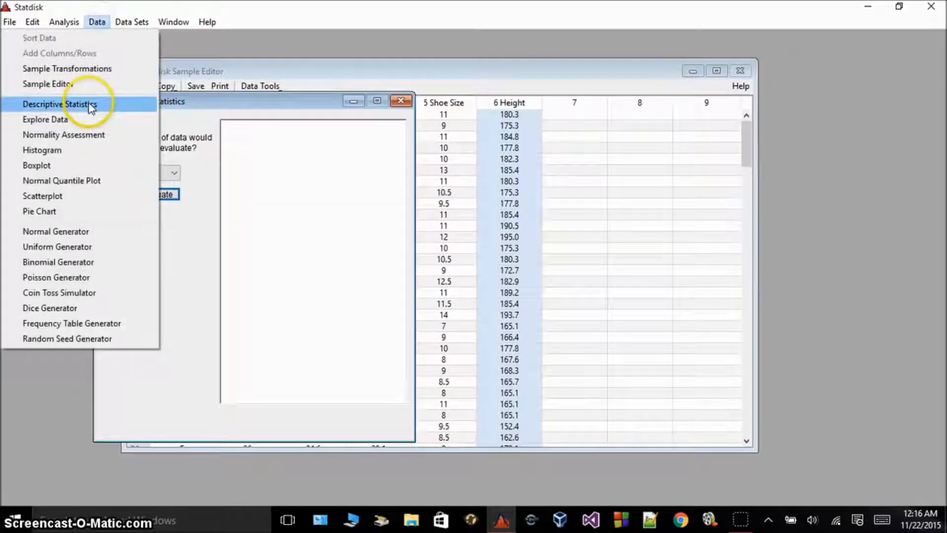
left_click(213, 143)
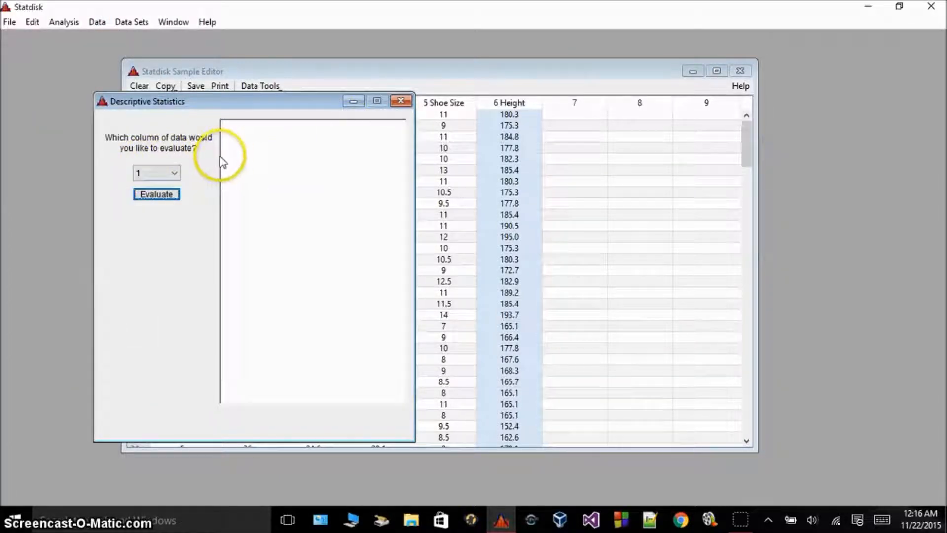
- Evaluate the descriptive statistics of column 6 (Height)
left_click(174, 173)
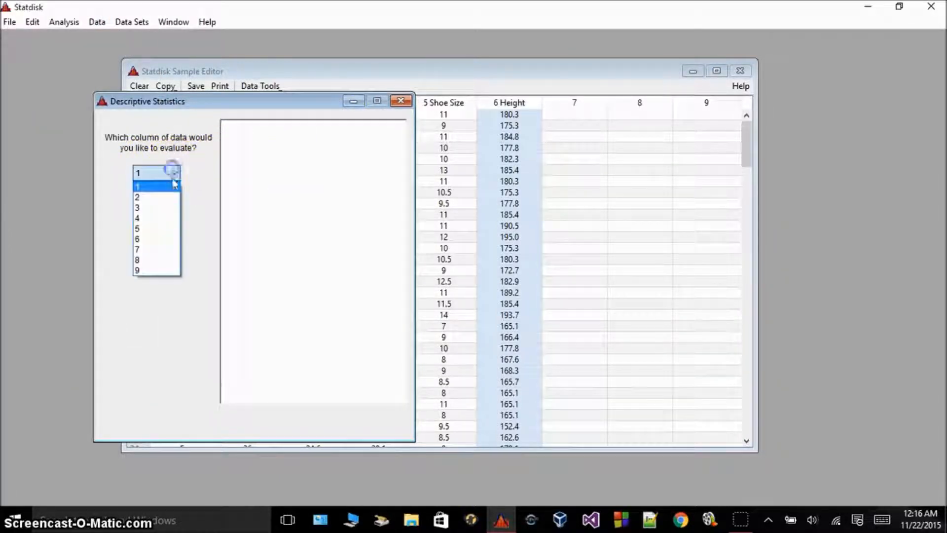
left_click(156, 239)
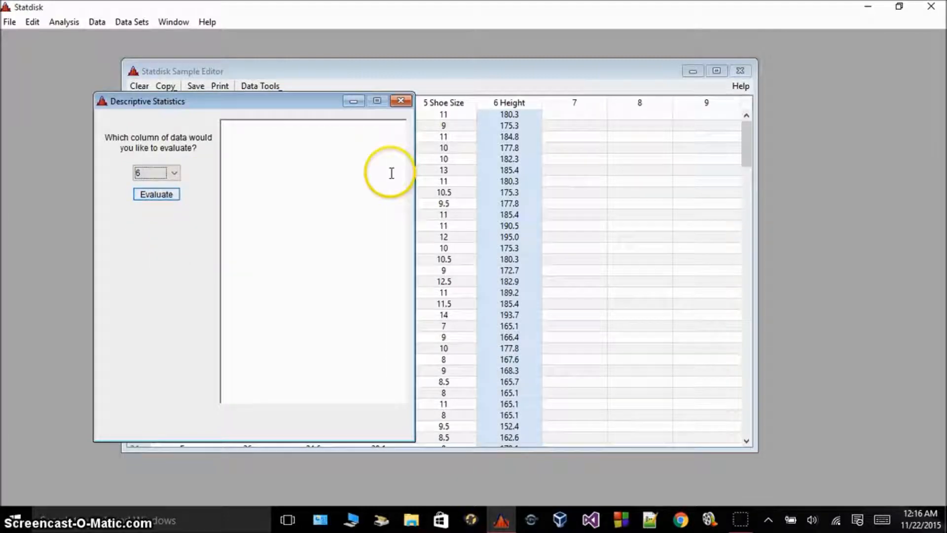
left_click(140, 194)
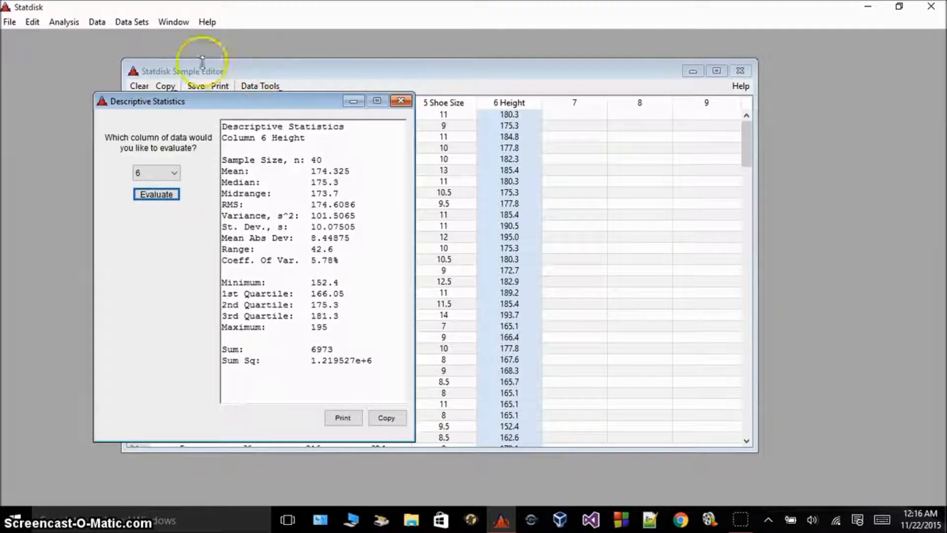
- Clear all data from the Sample Editor and open the Coin Toss Simulator
left_click(139, 86)
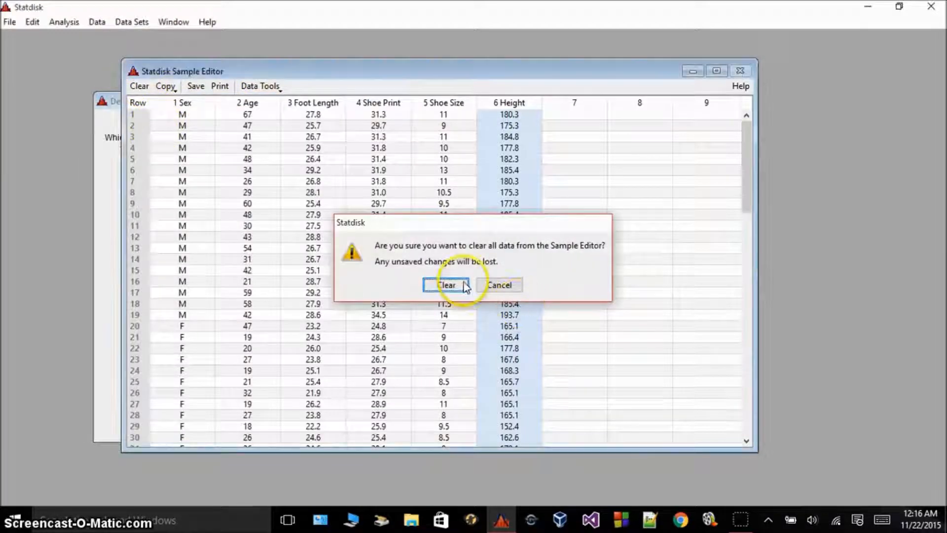
left_click(446, 285)
left_click(64, 22)
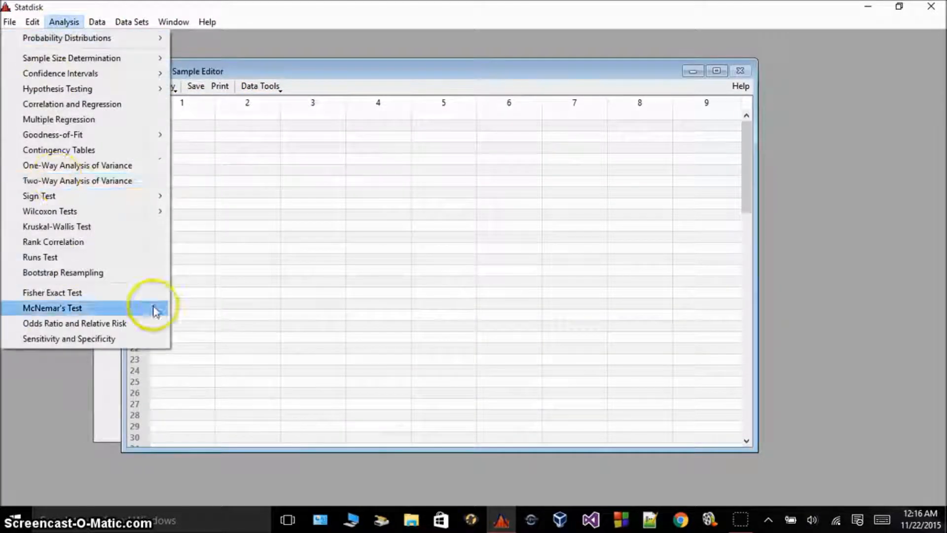
mouse_move(96, 21)
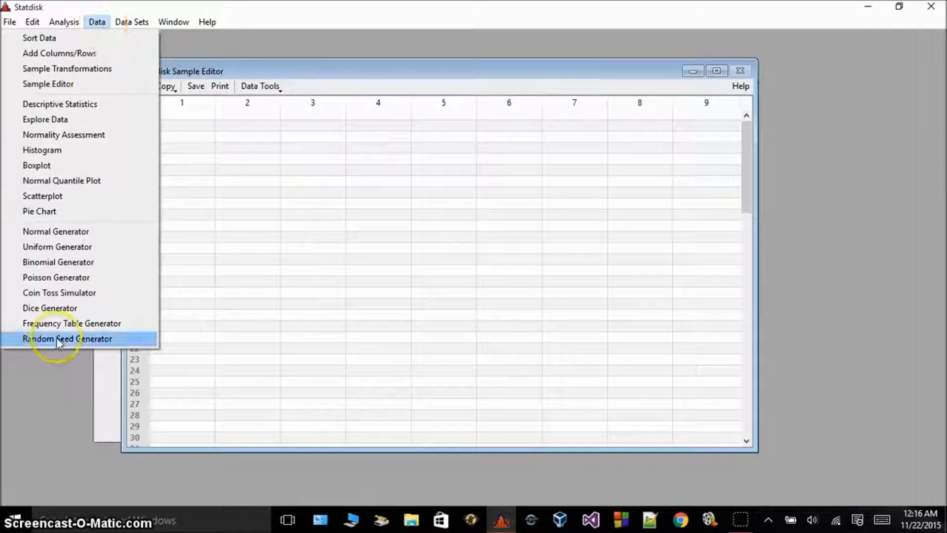
left_click(59, 292)
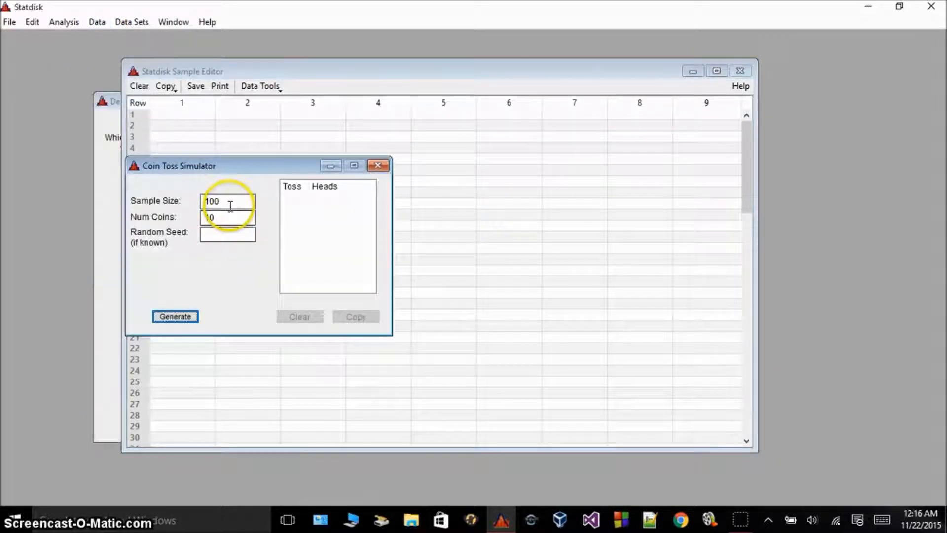
- Generate a coin toss simulation with 1 coin and a sample size of 1000
double_click(235, 218)
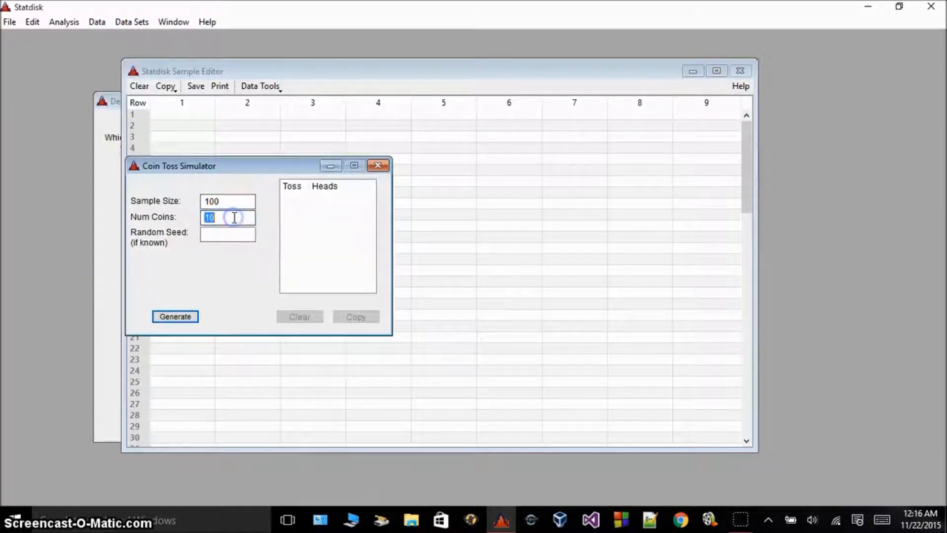
type("1")
left_click(231, 201)
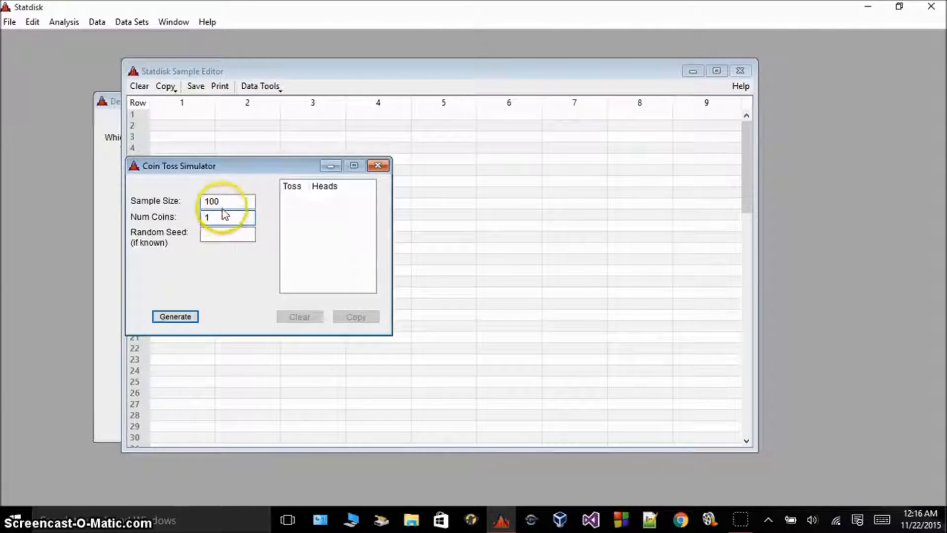
type("0")
key("Return")
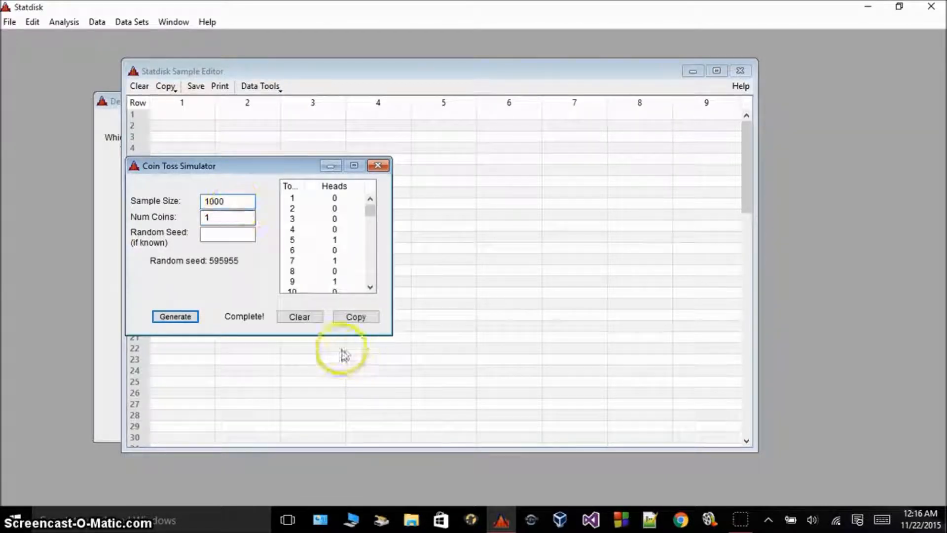
- Copy the simulated coin toss results and paste them into column 1 of the Sample Editor
left_click(337, 319)
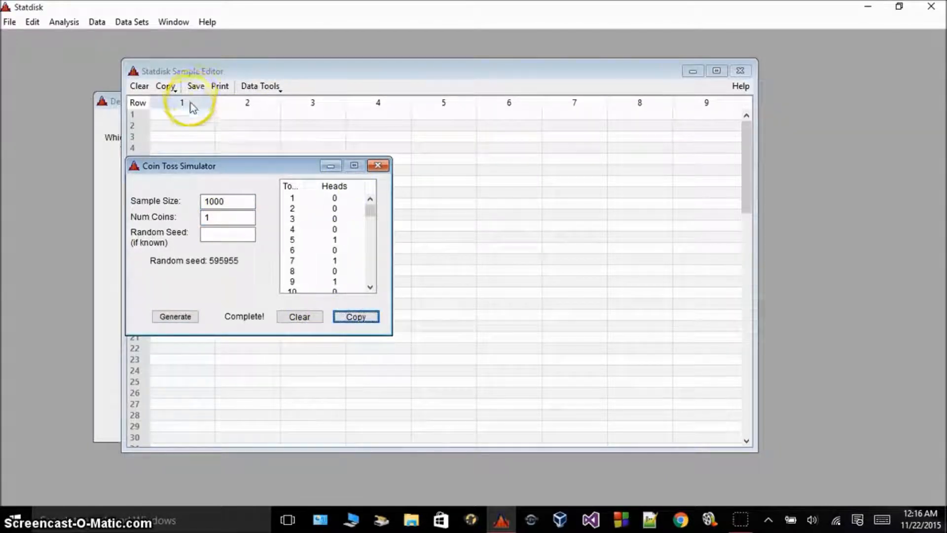
right_click(183, 115)
left_click(212, 153)
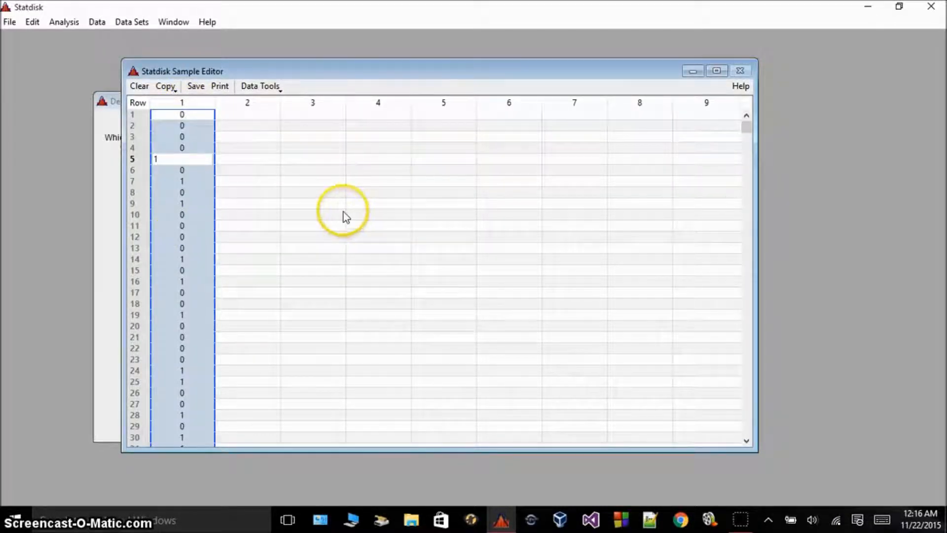
- Evaluate the descriptive statistics of the coin tosses in column 1 and move the window up to show all results
left_click(96, 22)
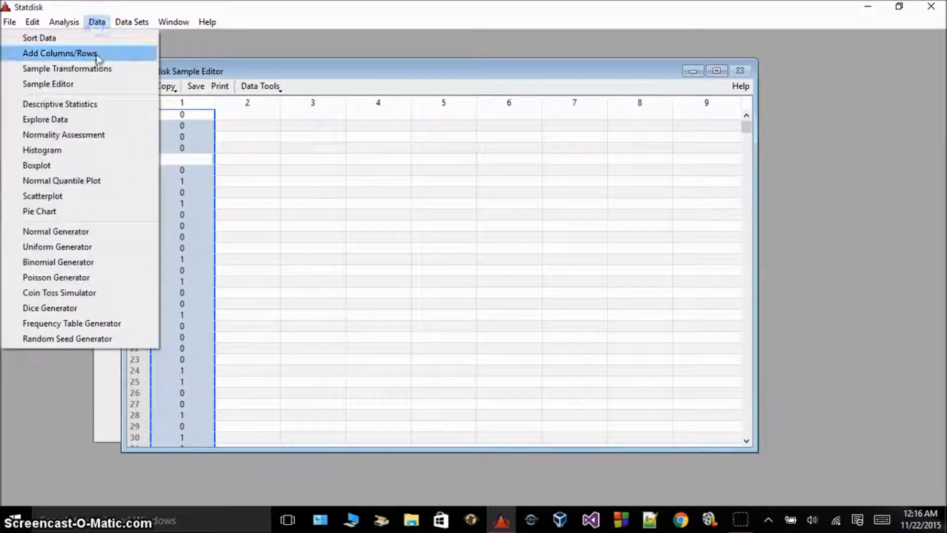
left_click(63, 99)
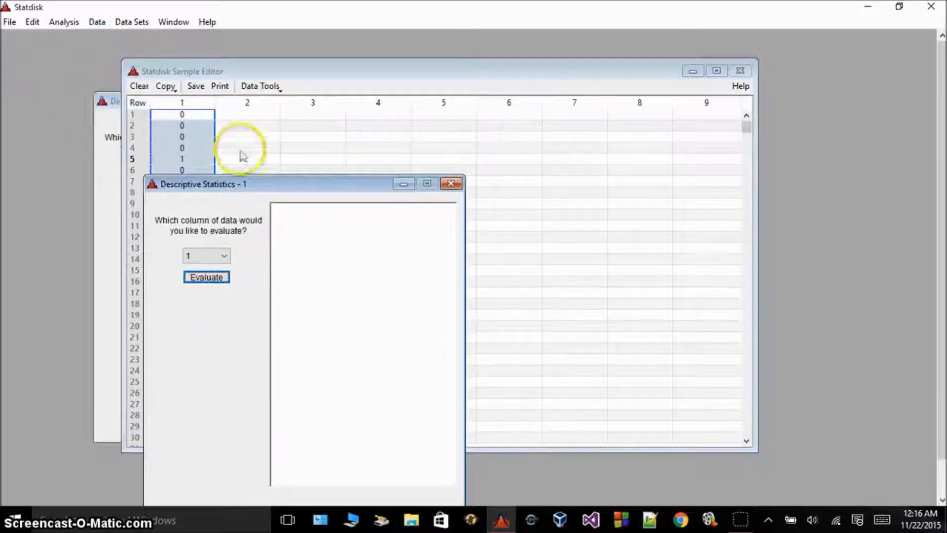
left_click(211, 255)
left_click(208, 268)
left_click(206, 277)
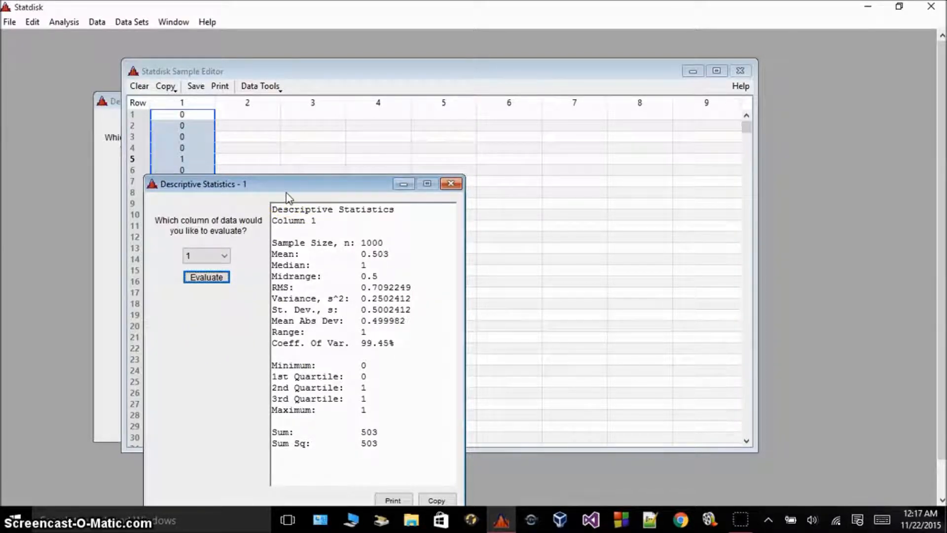
left_click_drag(280, 182, 275, 157)
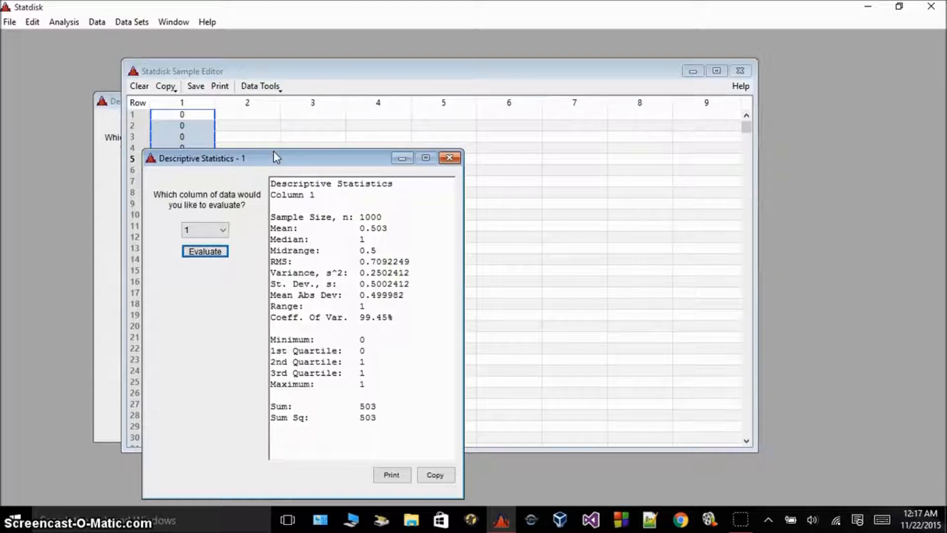
left_click(741, 519)
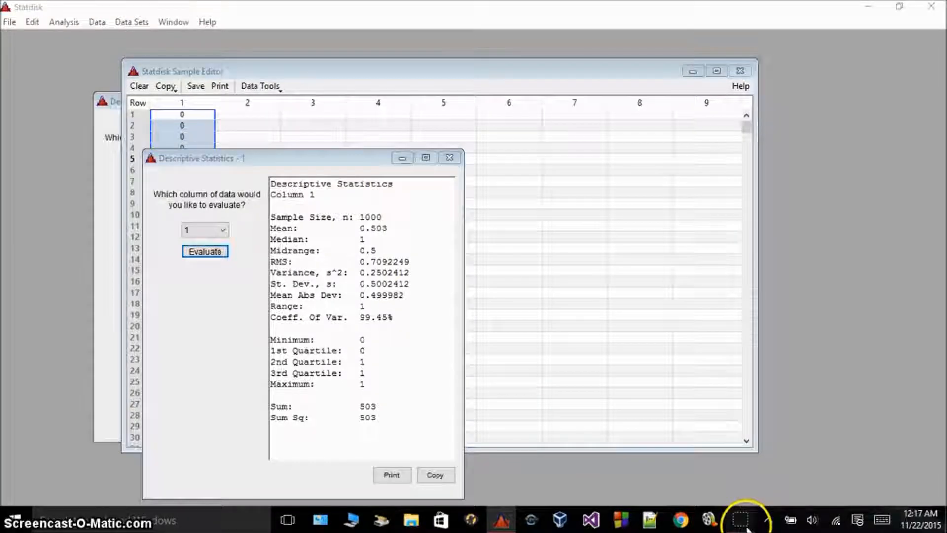